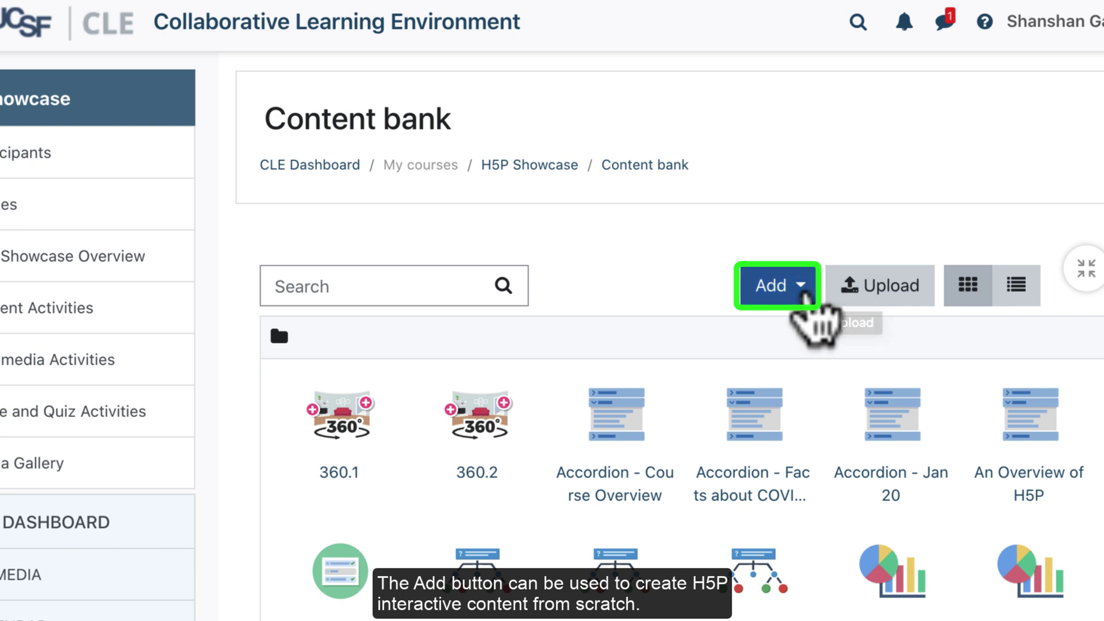
# - Start creating a new Virtual Tour (360) item in the content bank
pyautogui.click(801, 299)
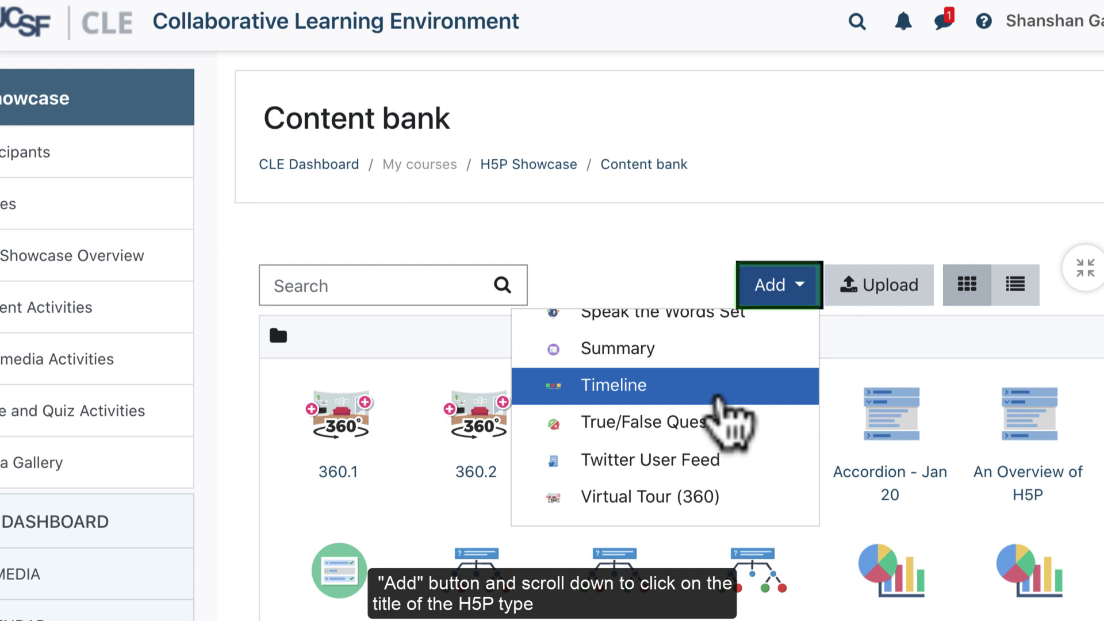
pyautogui.scroll(-1, 728, 413)
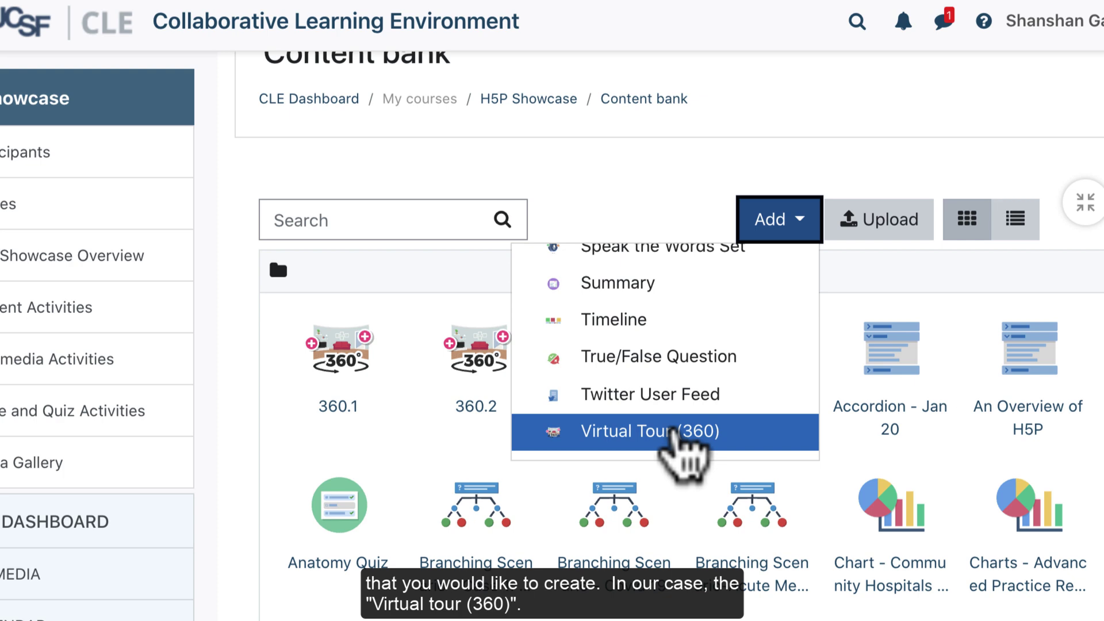
pyautogui.click(674, 430)
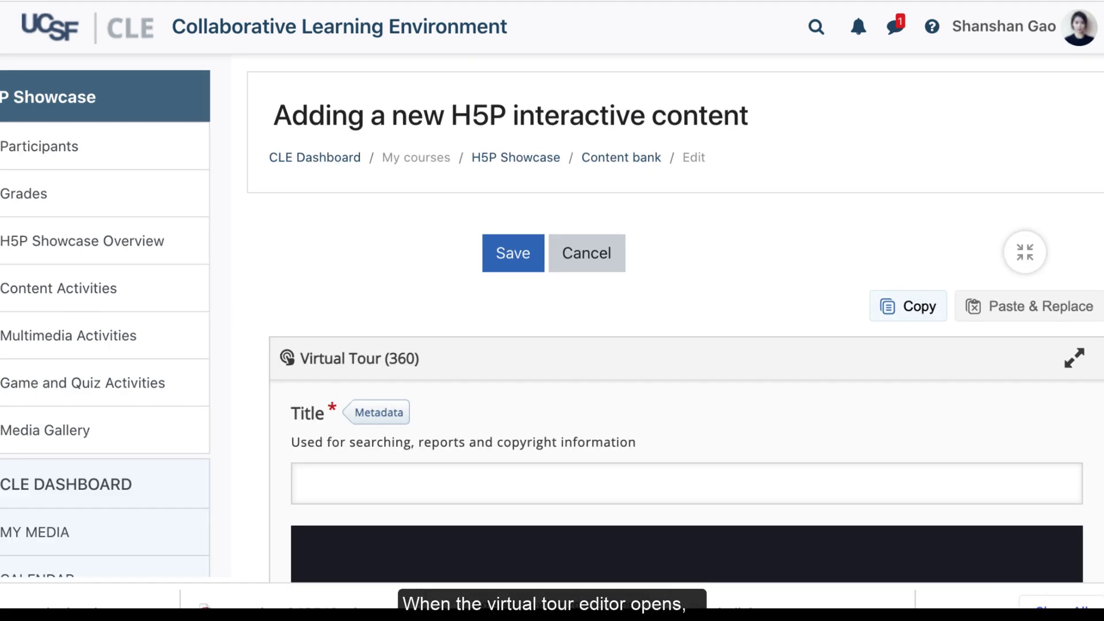
# - Title the content "Virtual tour (360)-Discovering occupational and environmental health risk to nurses and patients"
pyautogui.scroll(-2, 562, 554)
pyautogui.click(367, 411)
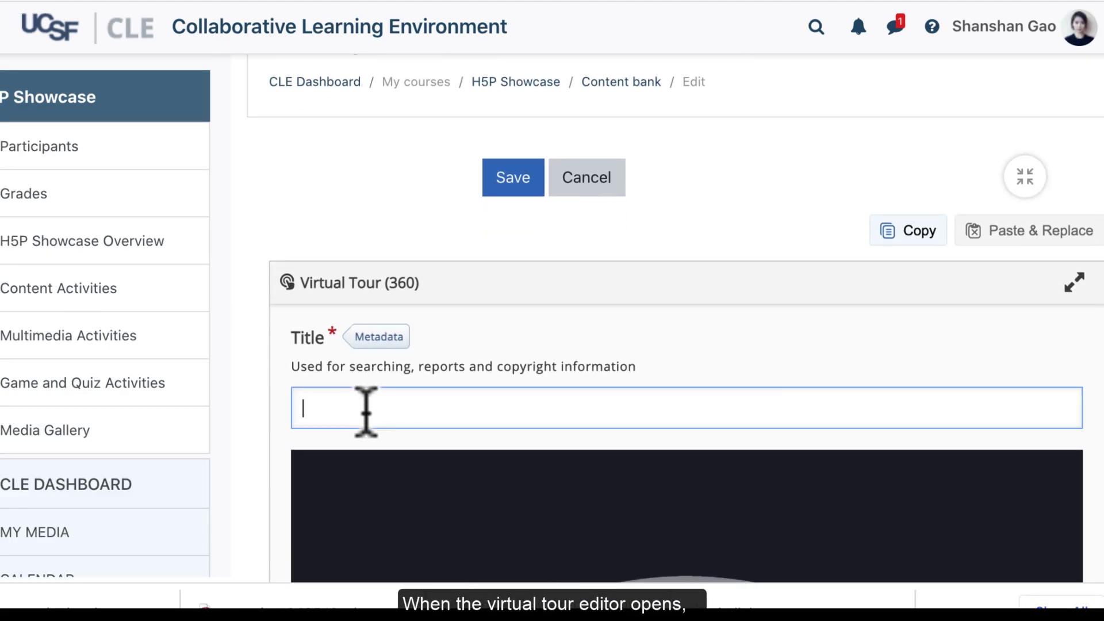
pyautogui.write('Virtual tour (360)-Discovering occupational and environmental health risk to nurses and patients')
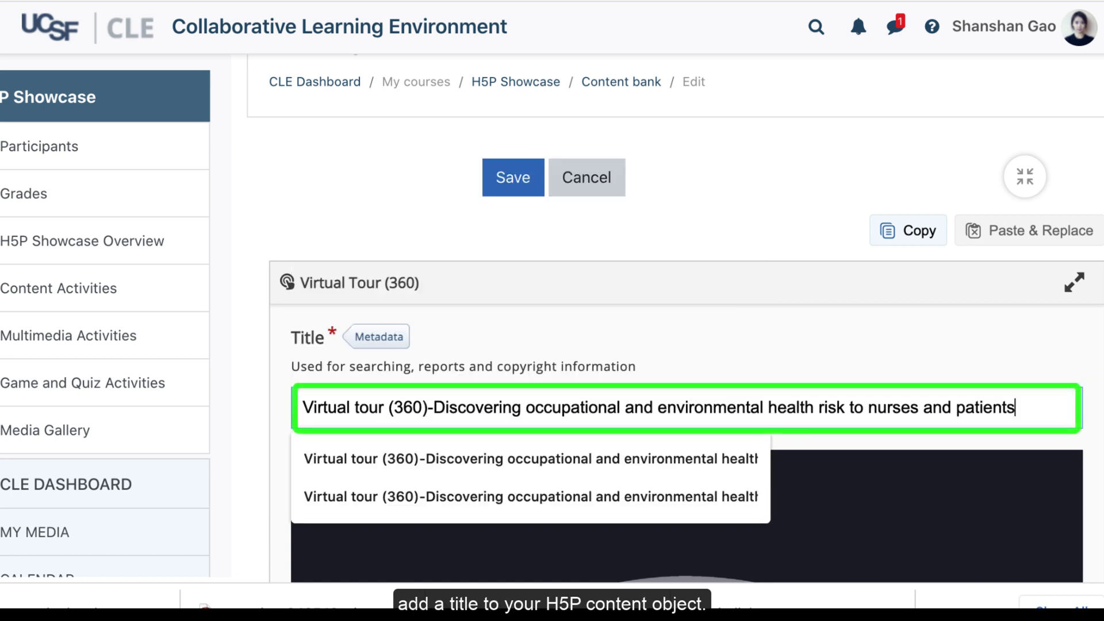
pyautogui.click(614, 322)
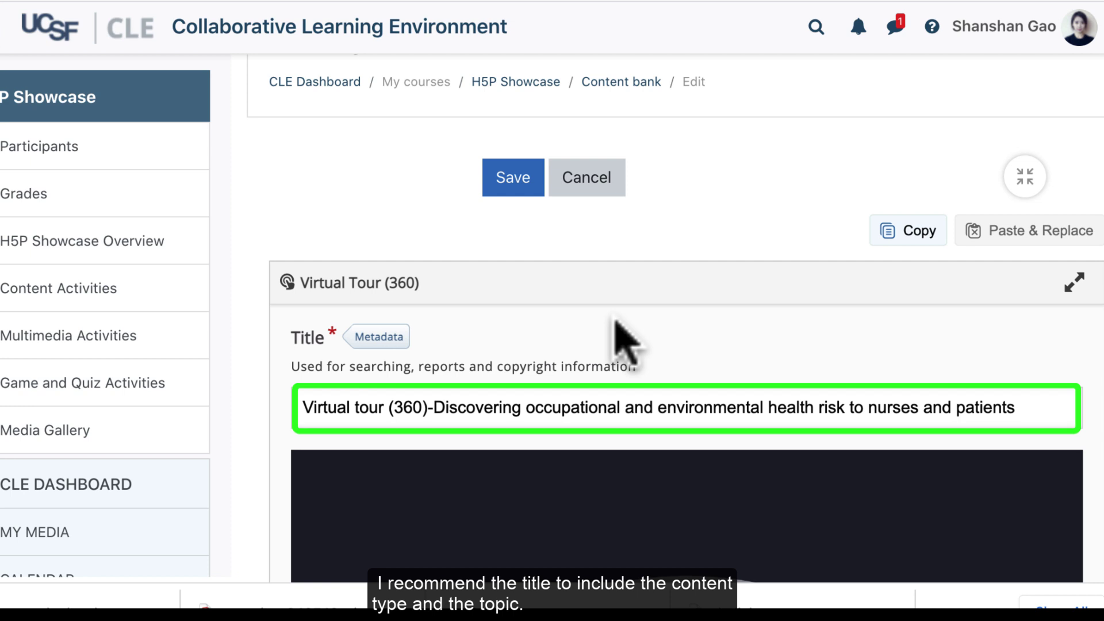
# - Add a new 360 image scene titled "SimLab 1" and upload the SimLab .jpg image as its background
pyautogui.scroll(-3, 614, 320)
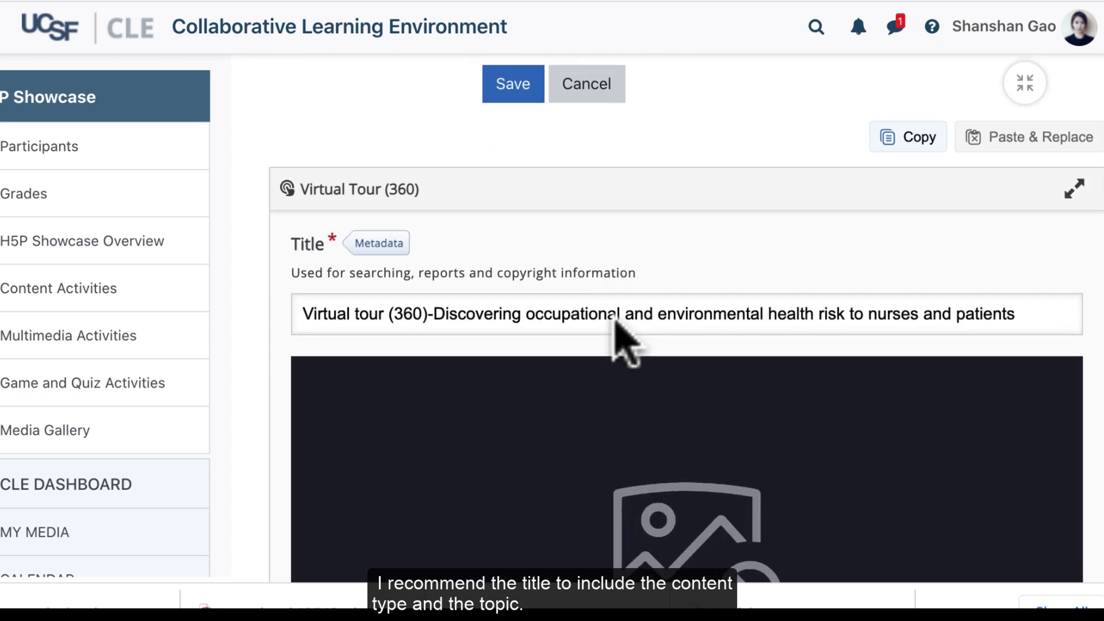
pyautogui.scroll(-7, 626, 339)
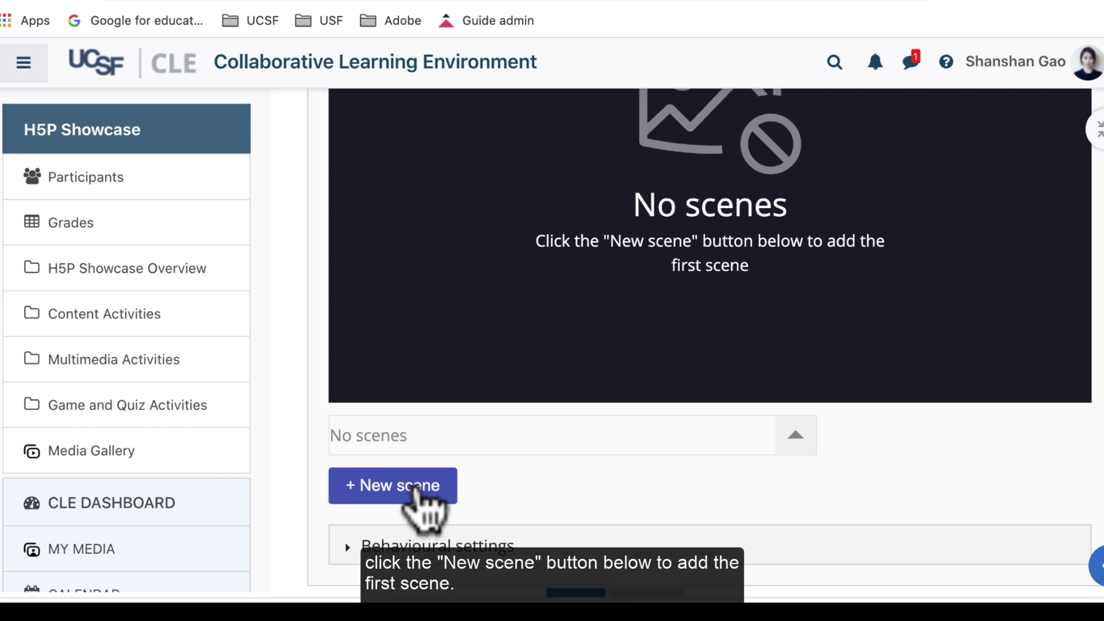
pyautogui.click(416, 489)
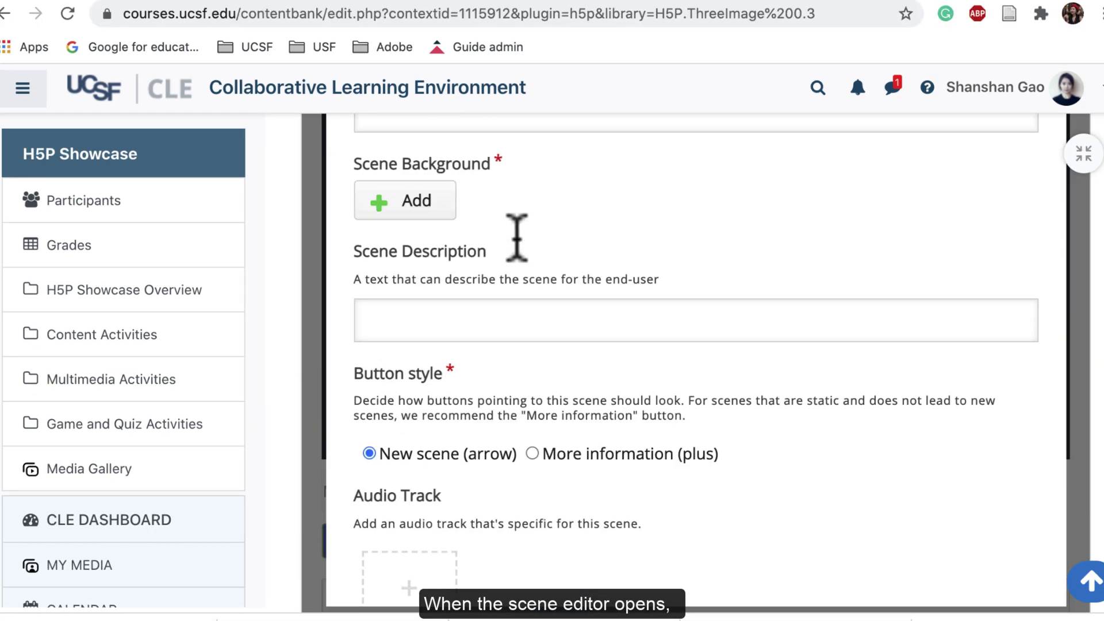
pyautogui.click(438, 377)
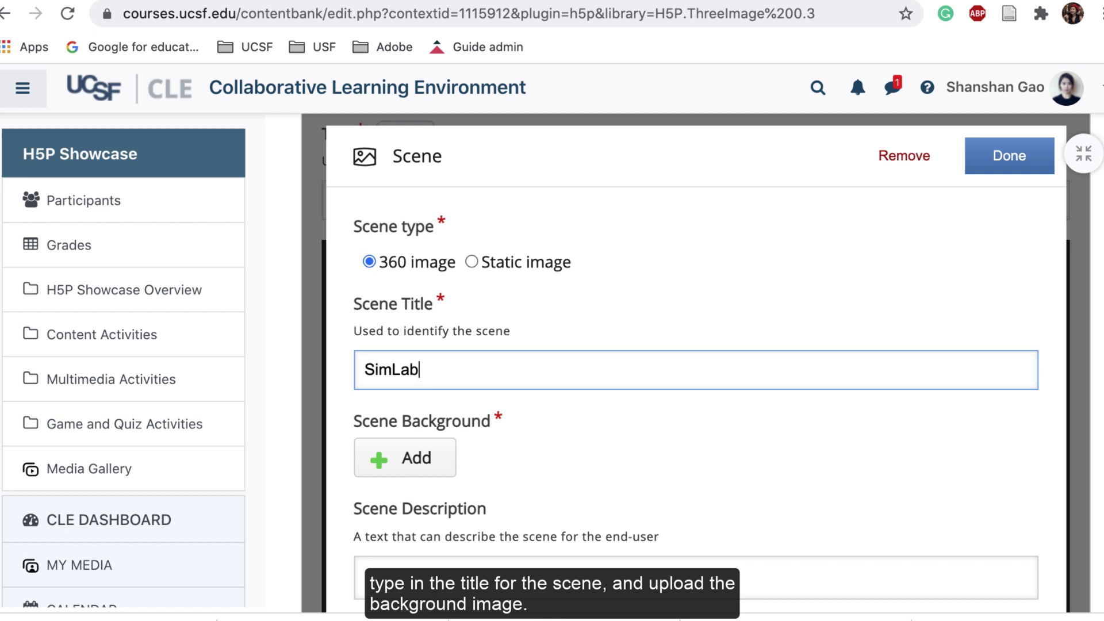
pyautogui.click(428, 468)
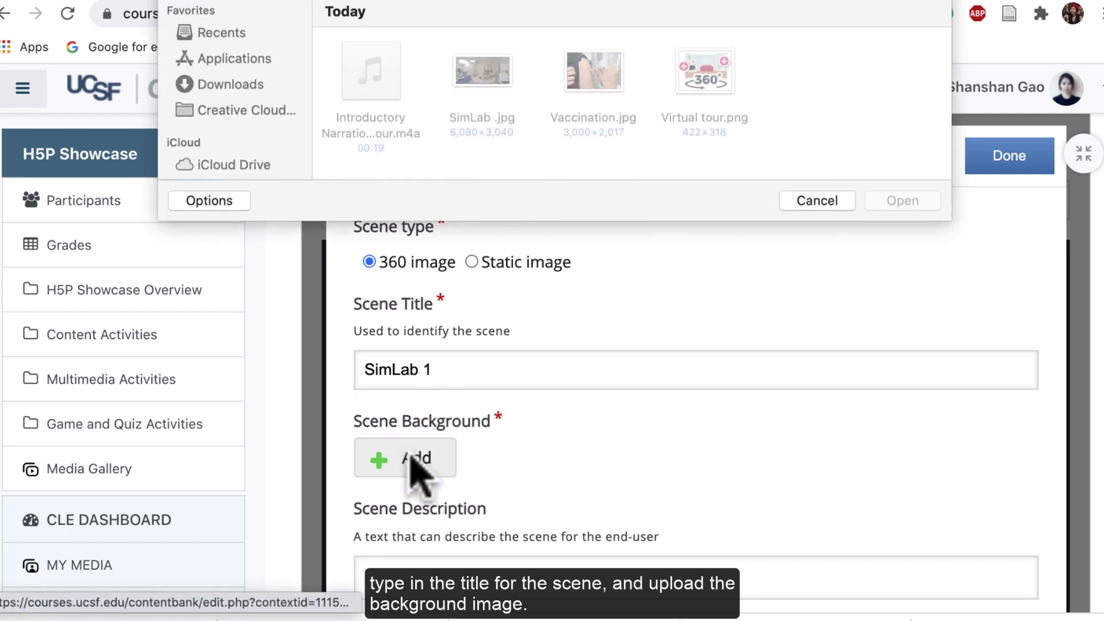
pyautogui.click(481, 86)
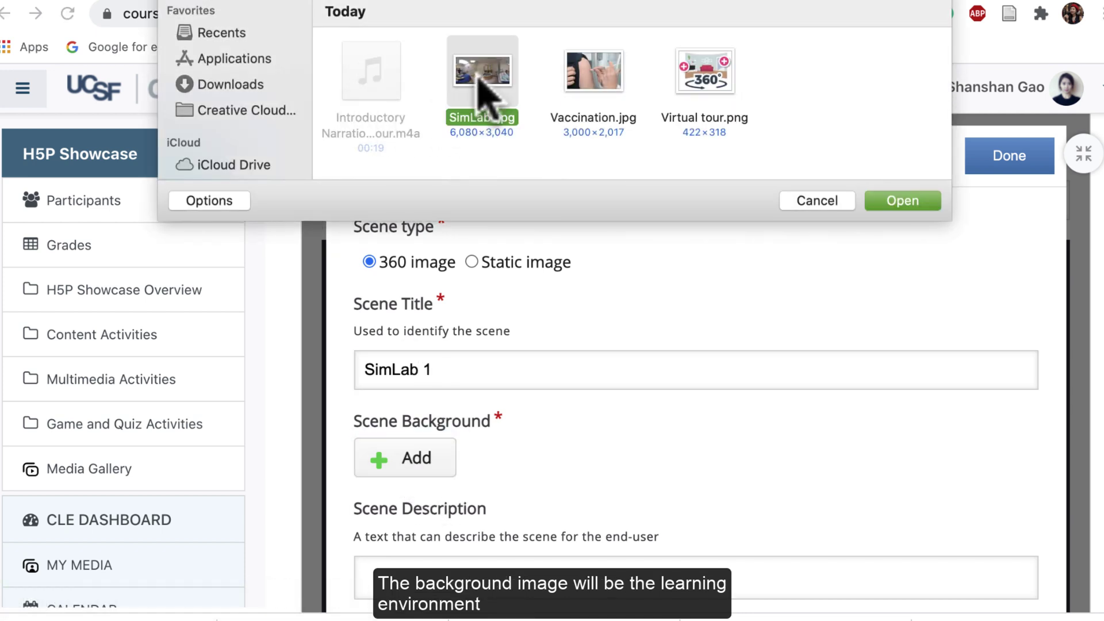
pyautogui.click(888, 203)
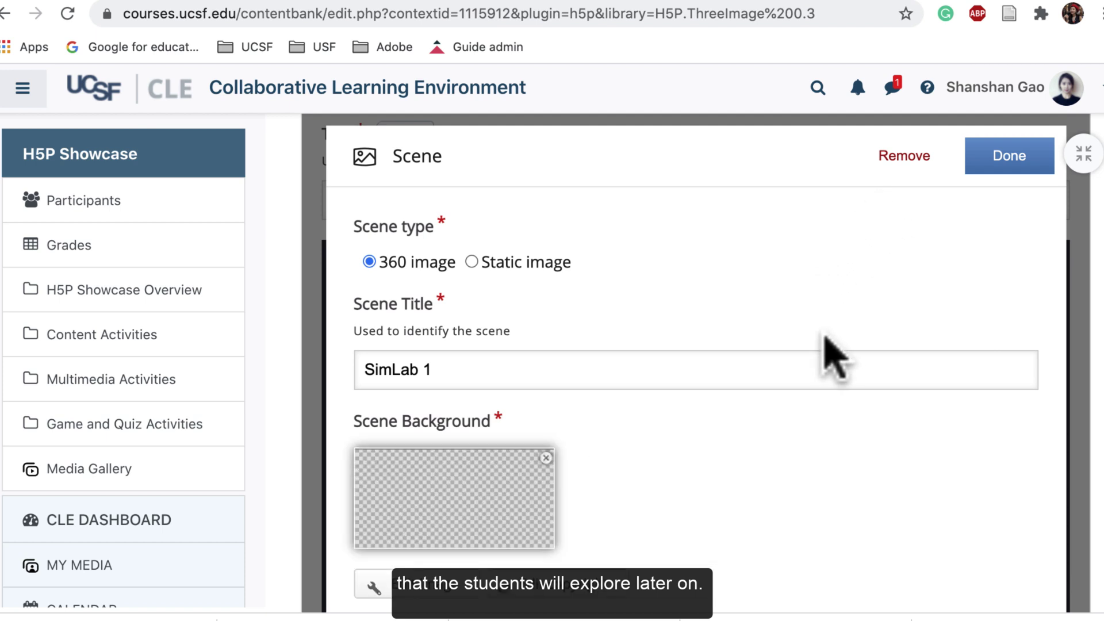
# - Upload the introductory narration .m4a file as the scene's audio track and save the scene
pyautogui.scroll(-1, 673, 449)
pyautogui.scroll(-4, 672, 445)
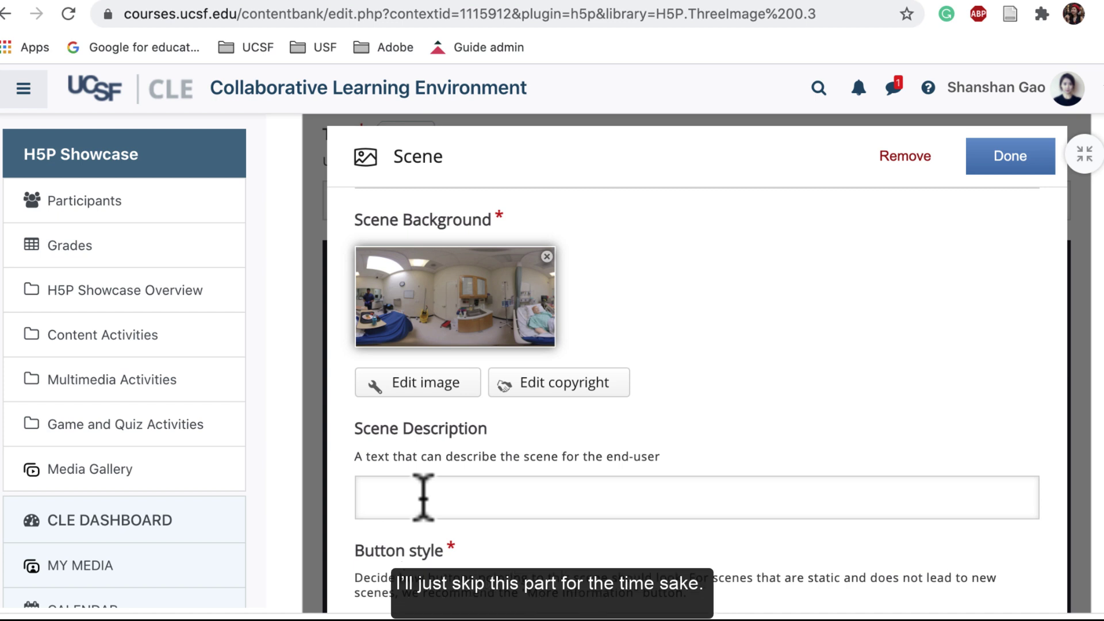
pyautogui.scroll(-3, 695, 407)
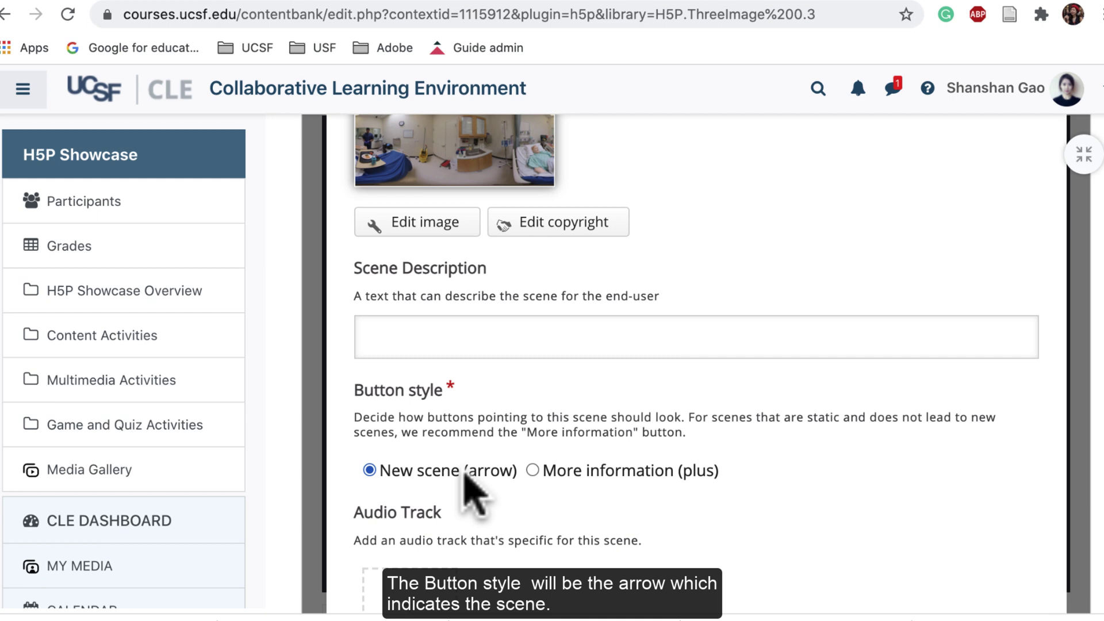
pyautogui.scroll(-2, 470, 491)
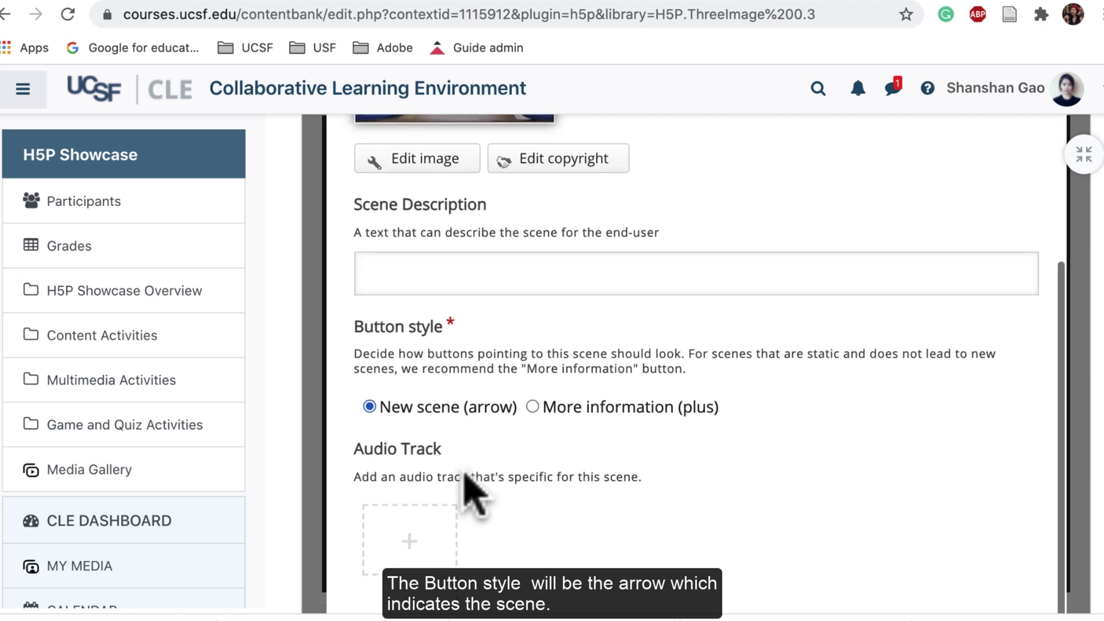
pyautogui.click(409, 534)
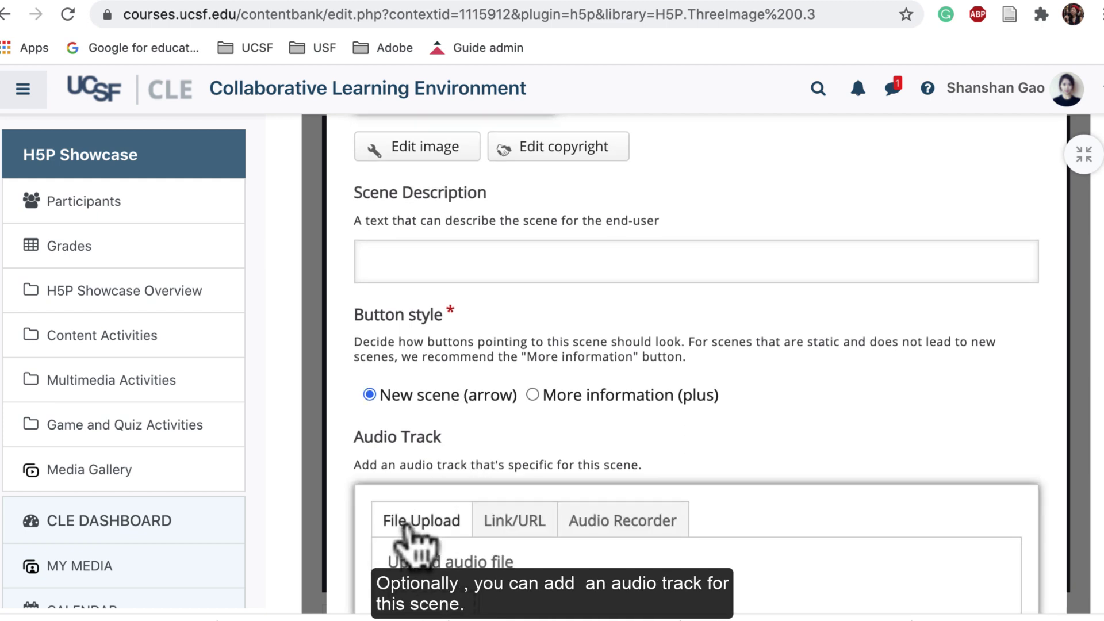
pyautogui.scroll(-1, 414, 541)
pyautogui.click(435, 598)
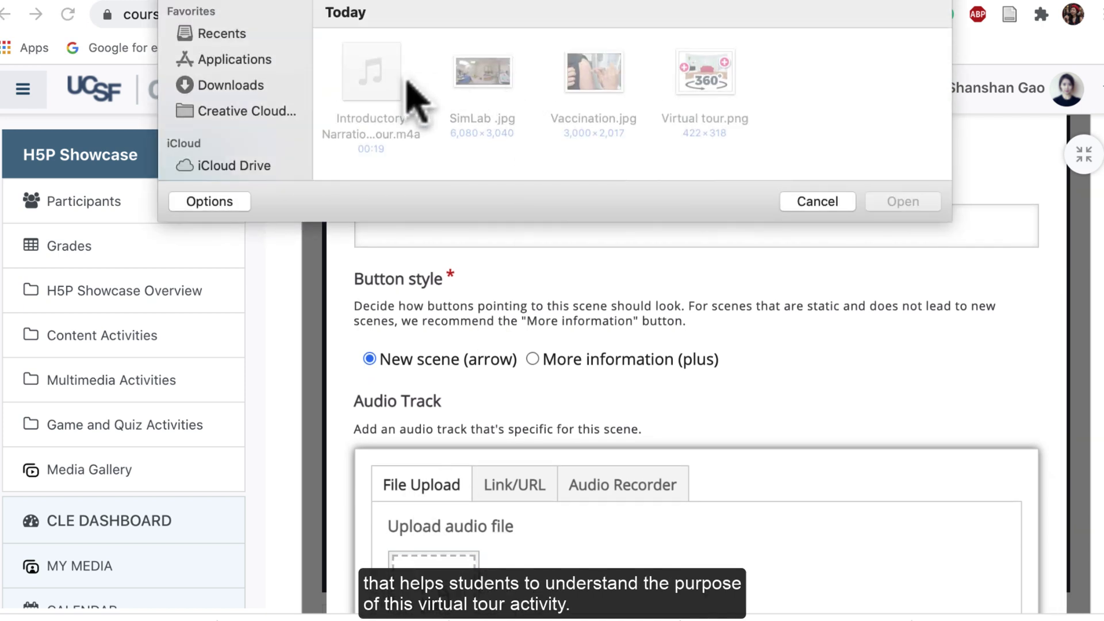
pyautogui.click(371, 72)
pyautogui.click(894, 203)
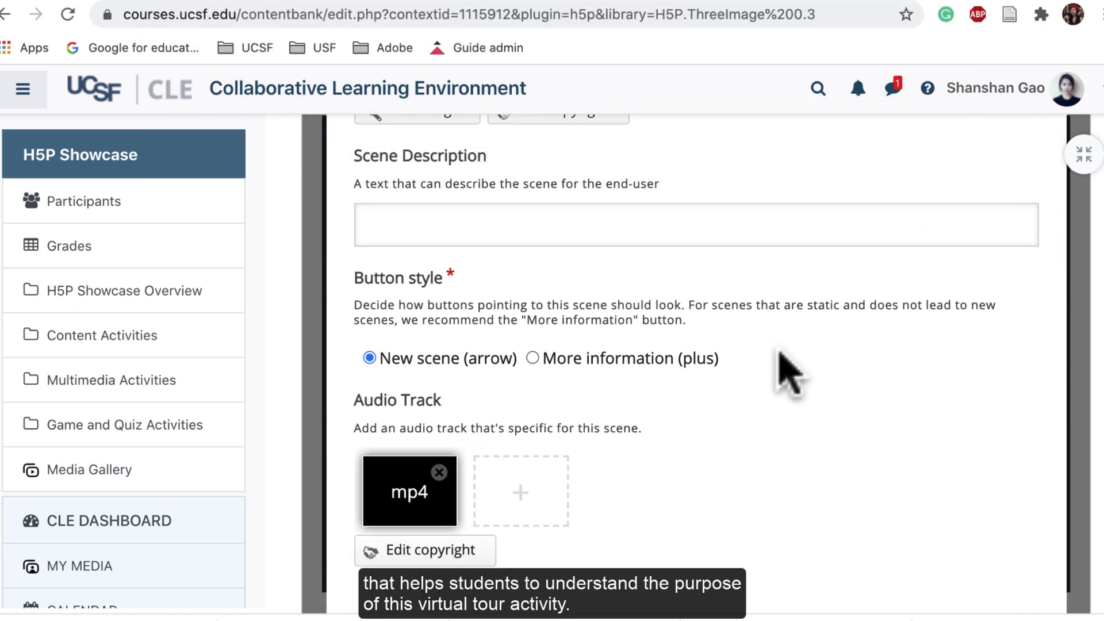
pyautogui.scroll(-1, 757, 451)
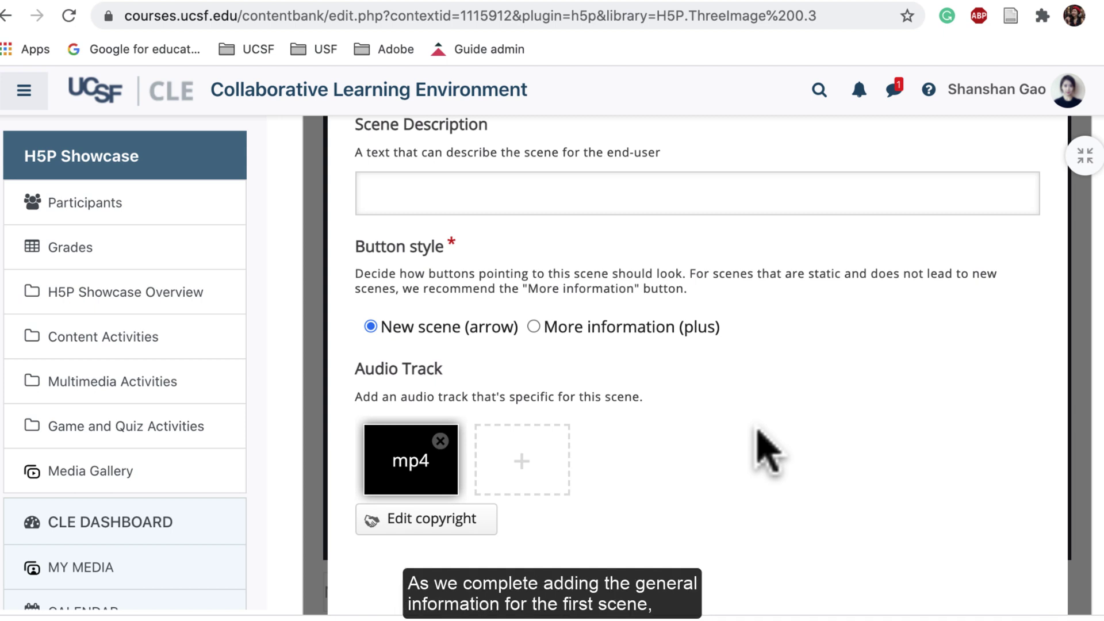
pyautogui.scroll(6, 764, 455)
pyautogui.scroll(4, 814, 442)
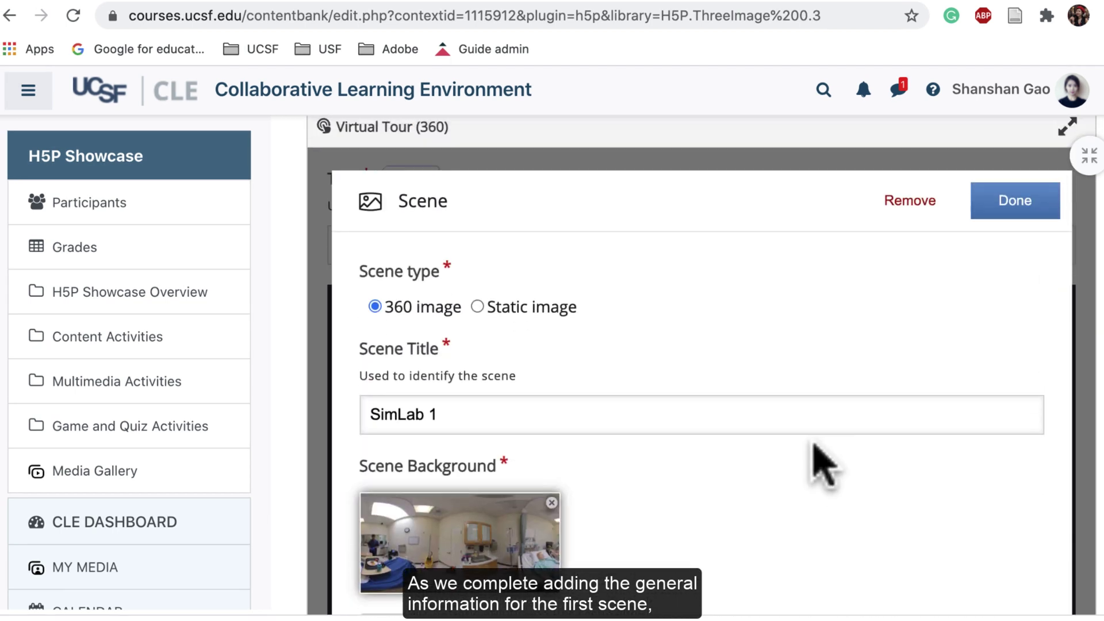
pyautogui.click(998, 224)
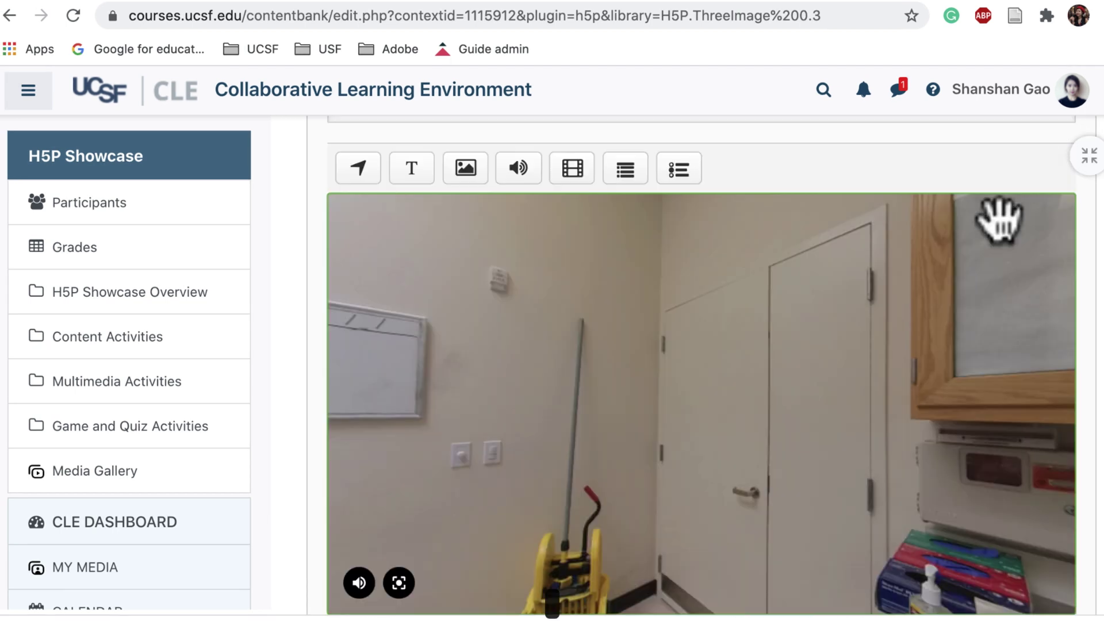
# - Rotate the SimLab 1 scene to face the nurse beside the patient's bed and set this view as the starting position
pyautogui.scroll(-1, 956, 278)
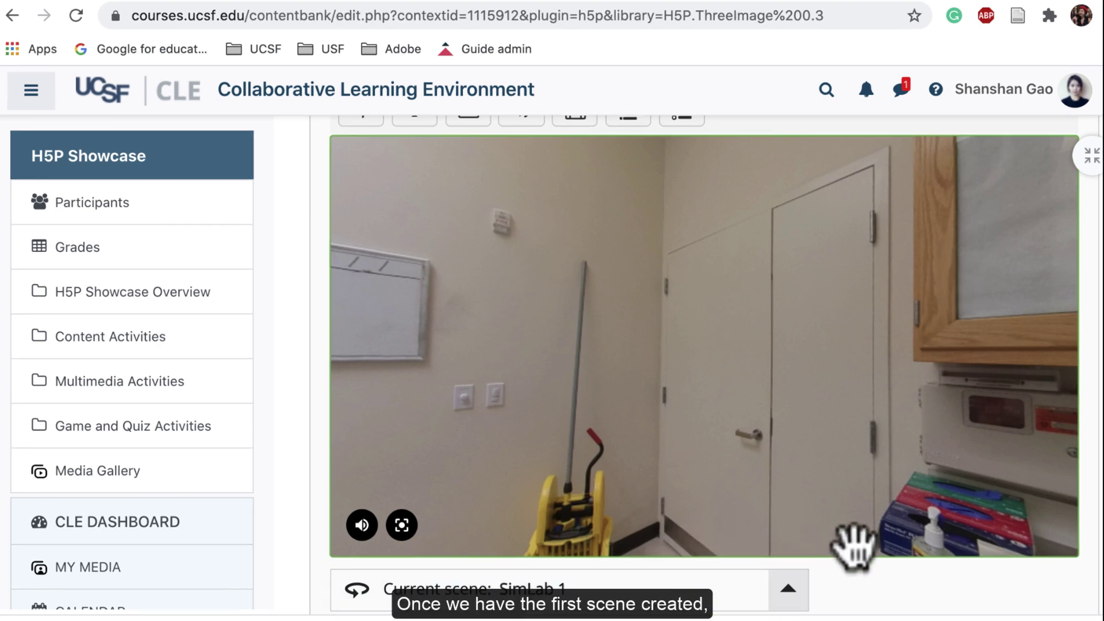
pyautogui.moveTo(707, 514); pyautogui.dragTo(1103, 363)
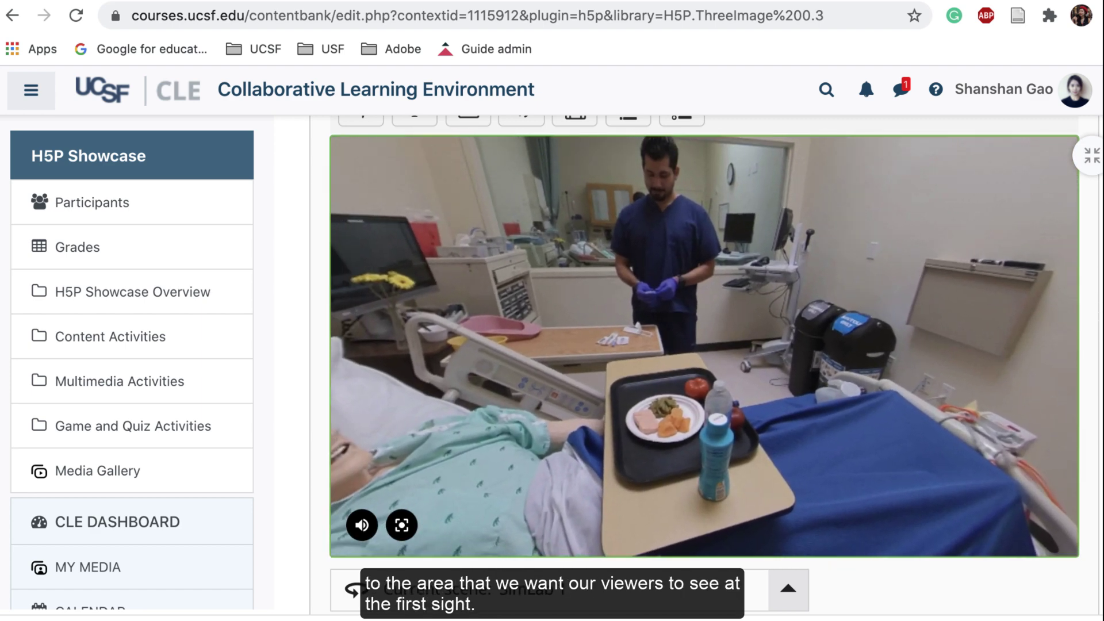
pyautogui.moveTo(892, 382); pyautogui.dragTo(937, 384)
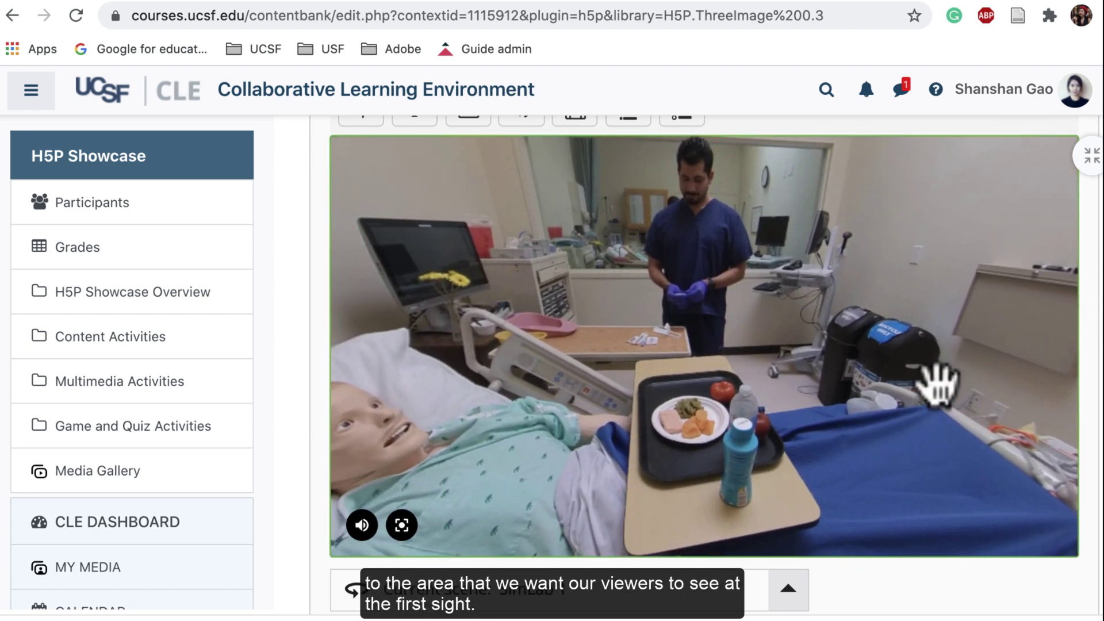
pyautogui.scroll(-2, 986, 446)
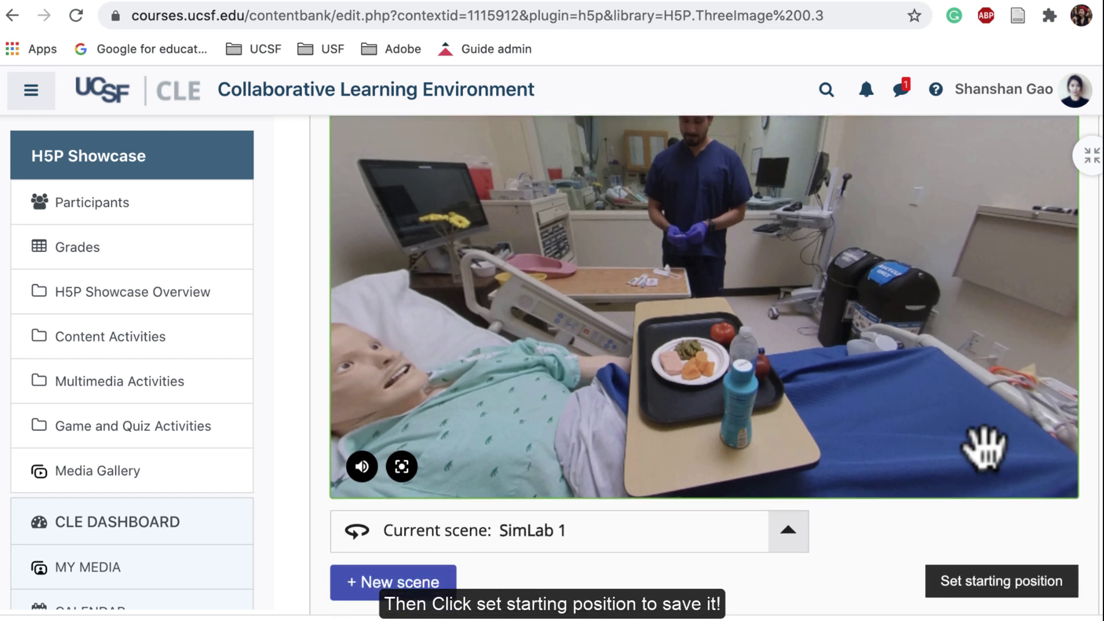
pyautogui.click(990, 589)
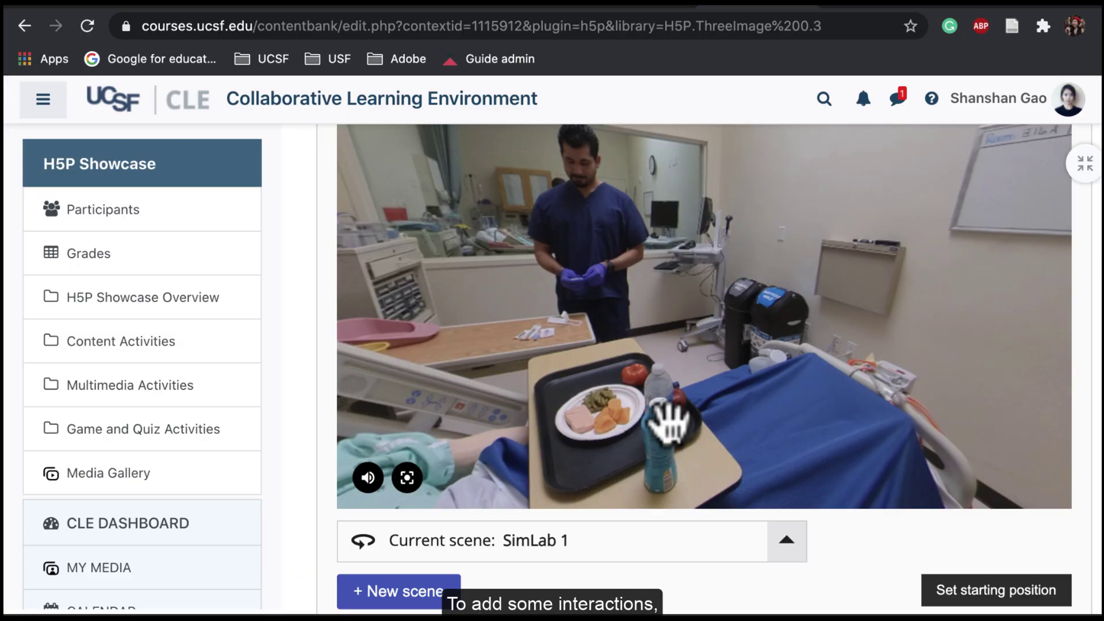
# - Add a "Nursing Occupation" text interaction stating that nurses rank second only to janitors in adult onset asthma diagnoses, and place its hotspot on the nurse
pyautogui.scroll(2, 732, 414)
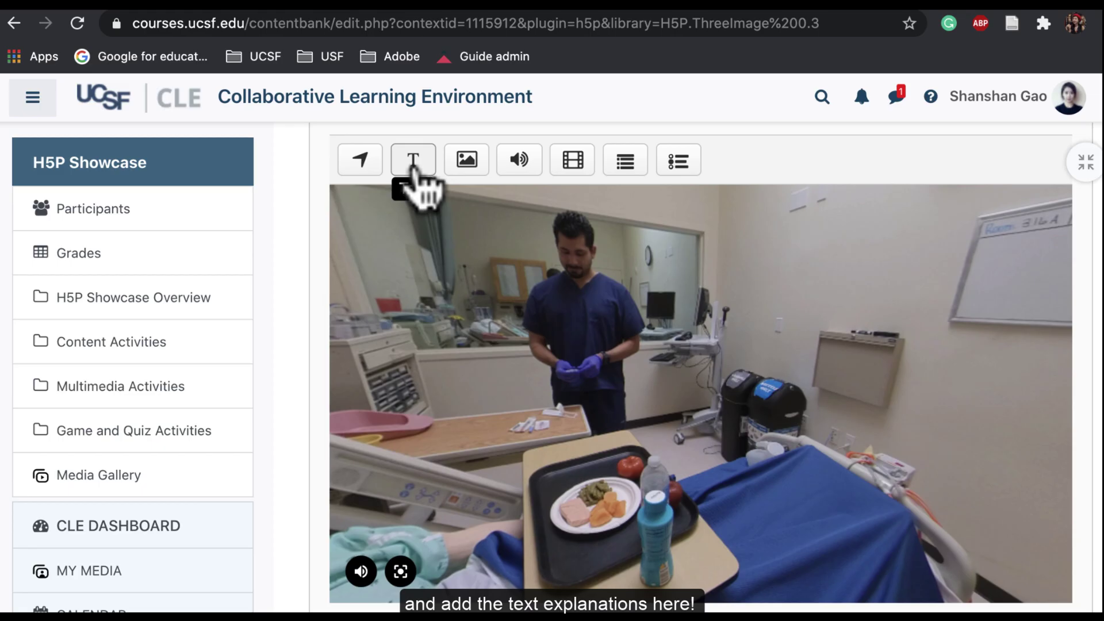
pyautogui.click(322, 172)
pyautogui.click(451, 320)
pyautogui.write('Nursing Occupation Nurses are the second highest employee category in the US to receive a diagnosis of adult onset asthma – second only to janitors.')
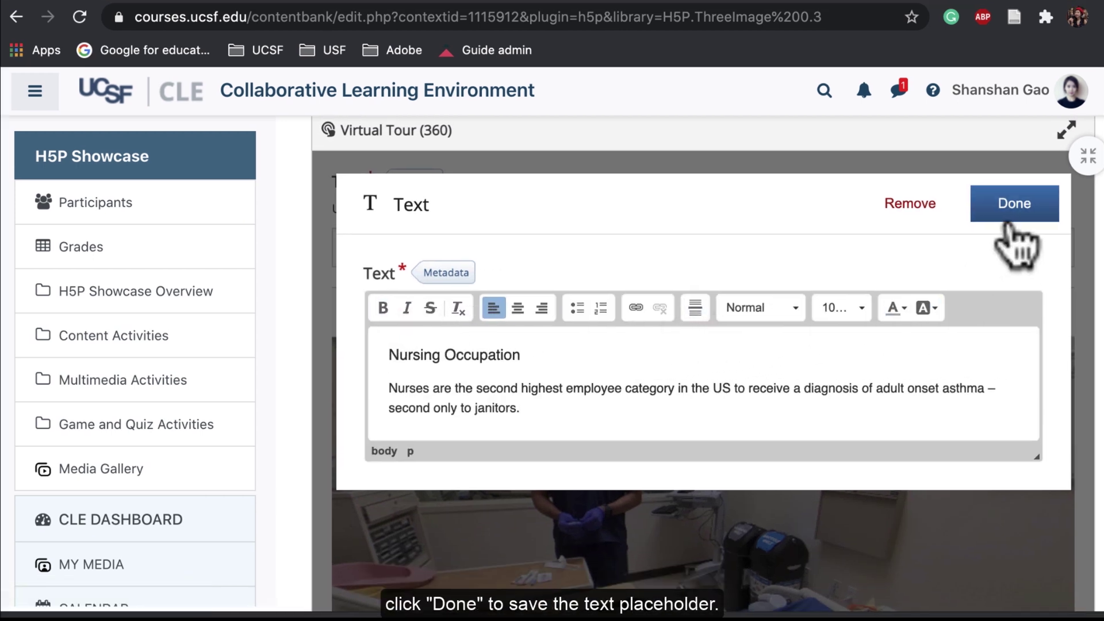
pyautogui.click(1009, 230)
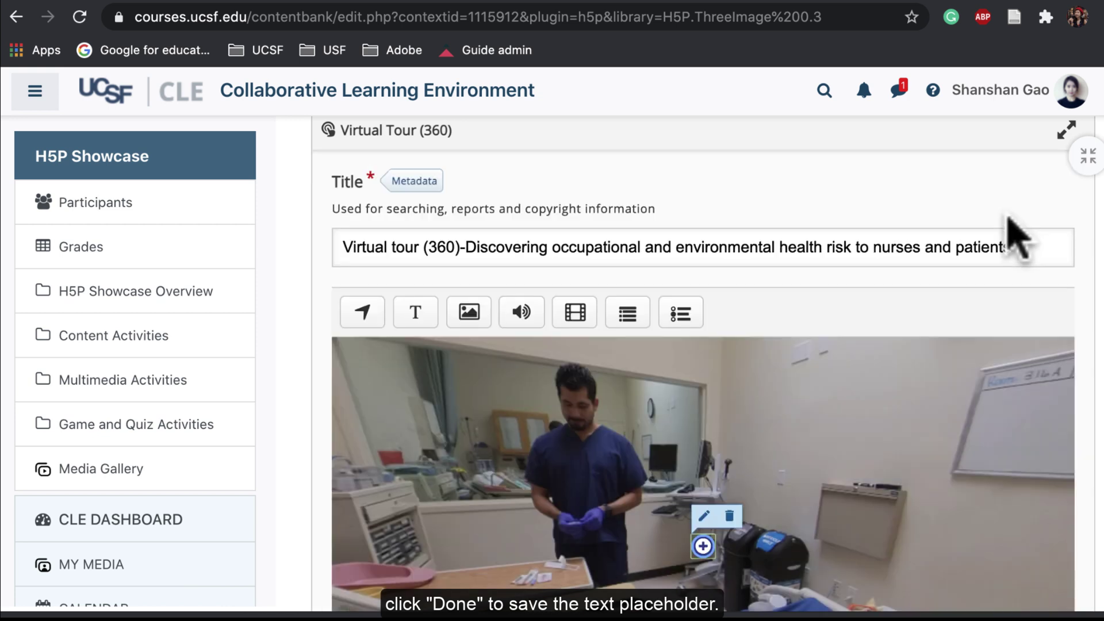
pyautogui.scroll(-2, 920, 356)
pyautogui.moveTo(702, 451); pyautogui.dragTo(583, 396)
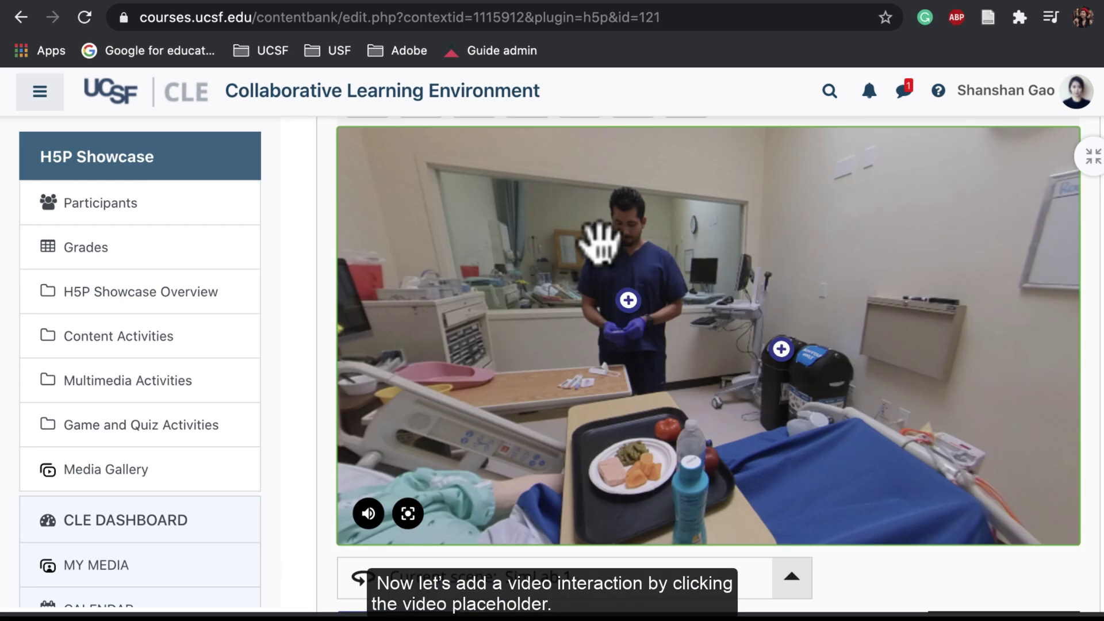
# - Add a video interaction to the SimLab scene and title it "How do clearing products trigger asthma?"
pyautogui.scroll(1, 659, 229)
pyautogui.click(587, 155)
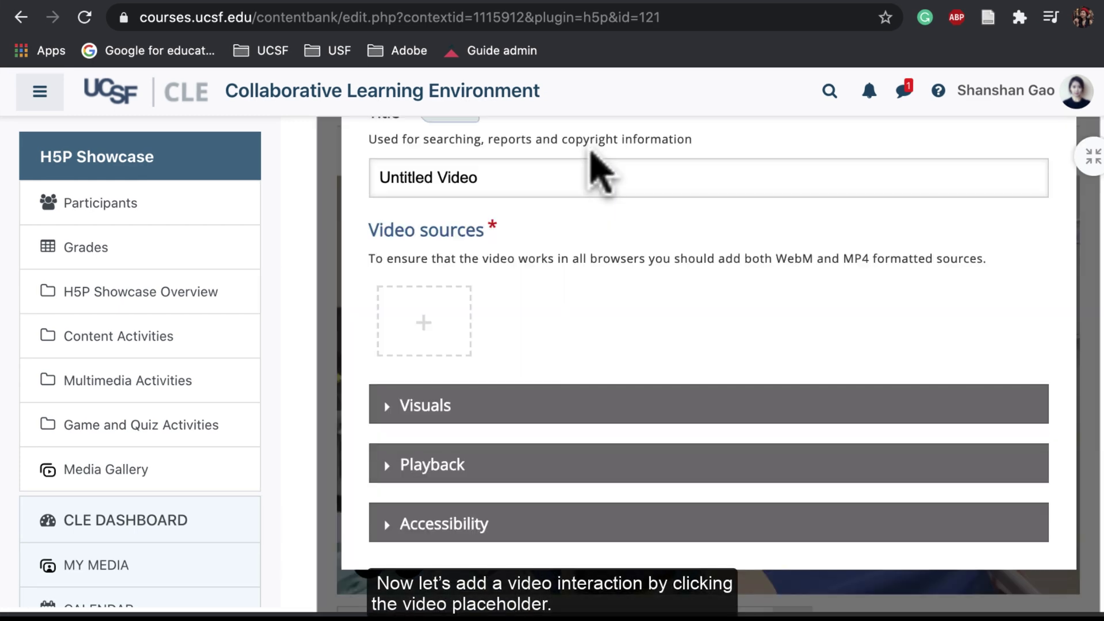
pyautogui.click(511, 188)
pyautogui.moveTo(510, 188); pyautogui.dragTo(379, 188)
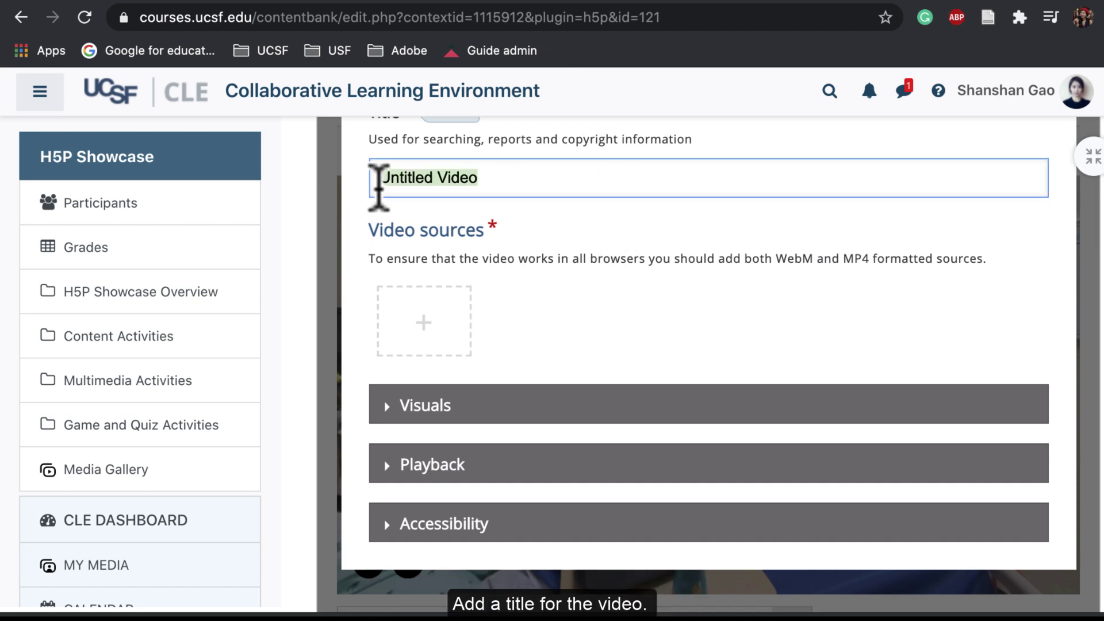
pyautogui.press('BackSpace')
pyautogui.write('How do cleaning products trigger asthma?')
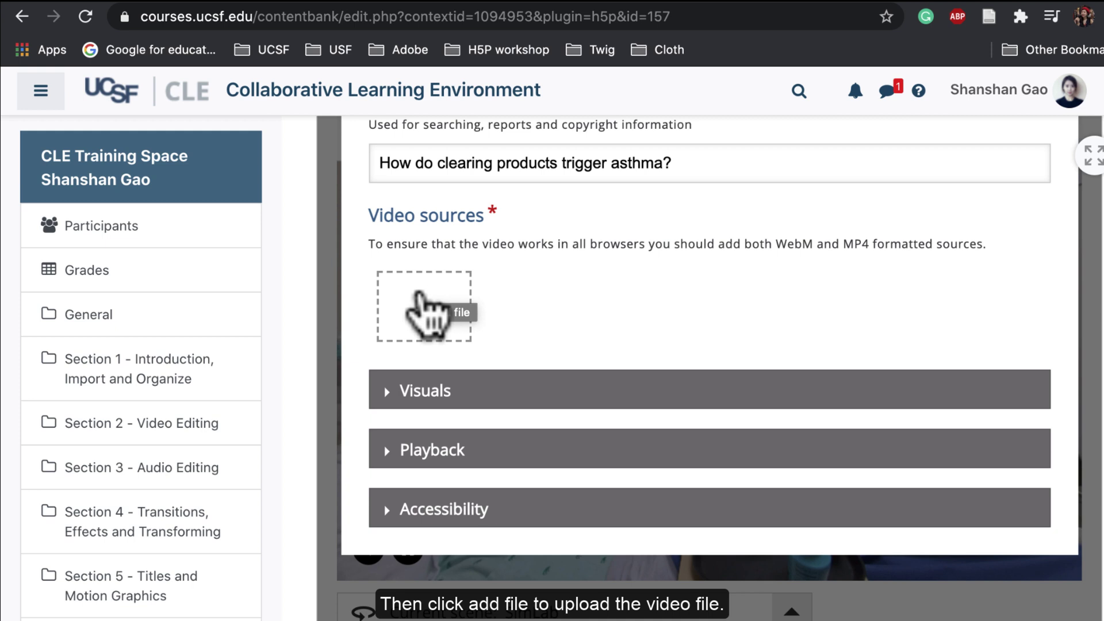
pyautogui.click(416, 296)
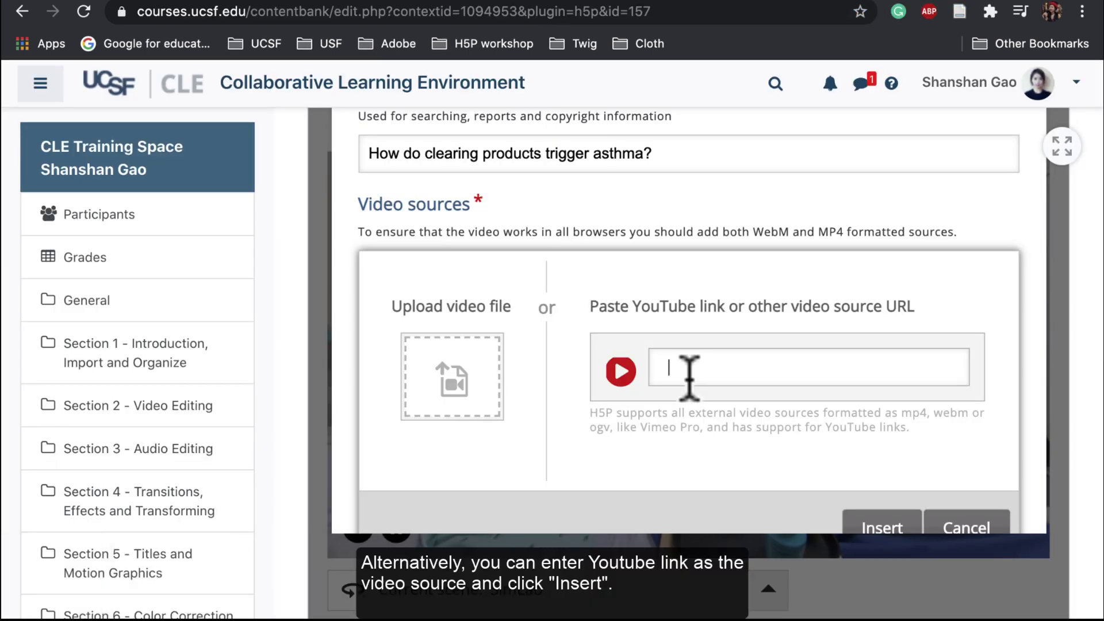
pyautogui.write('https://www.youtube.com/watch?v=wBalpNH0h_g')
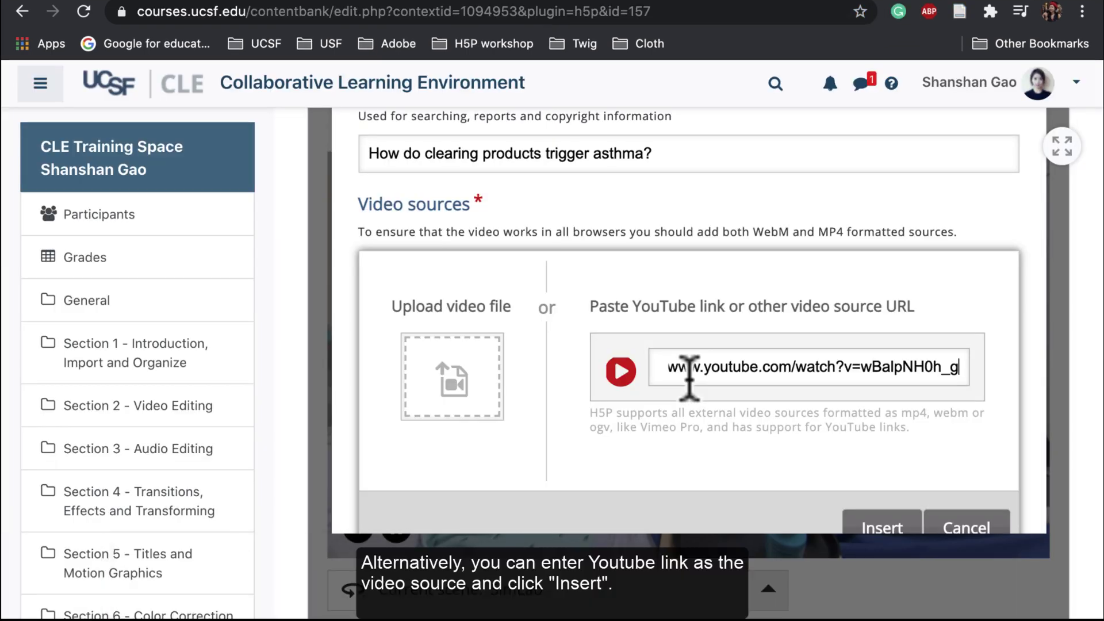
pyautogui.click(862, 532)
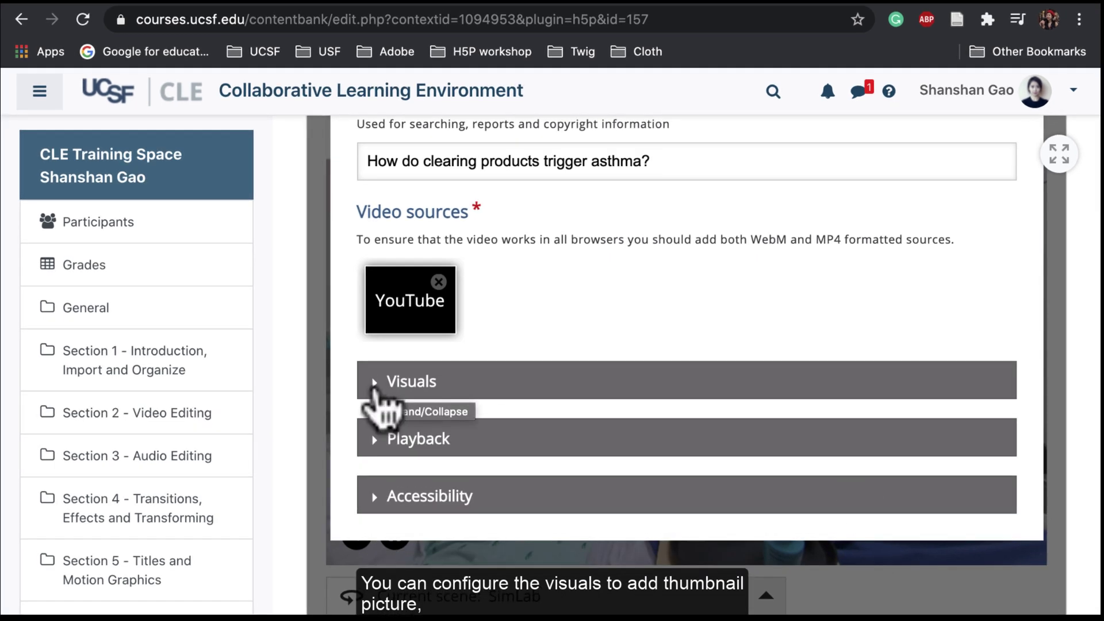
# - Review the Visuals, Playback and Accessibility settings of the video interaction
pyautogui.click(373, 384)
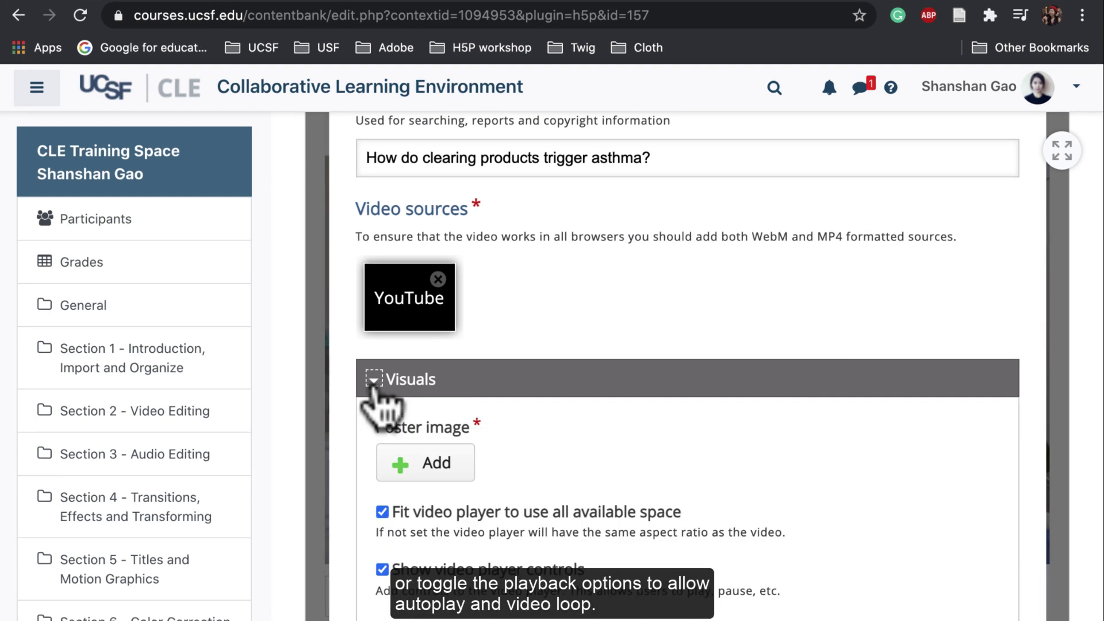
pyautogui.click(374, 383)
pyautogui.click(374, 437)
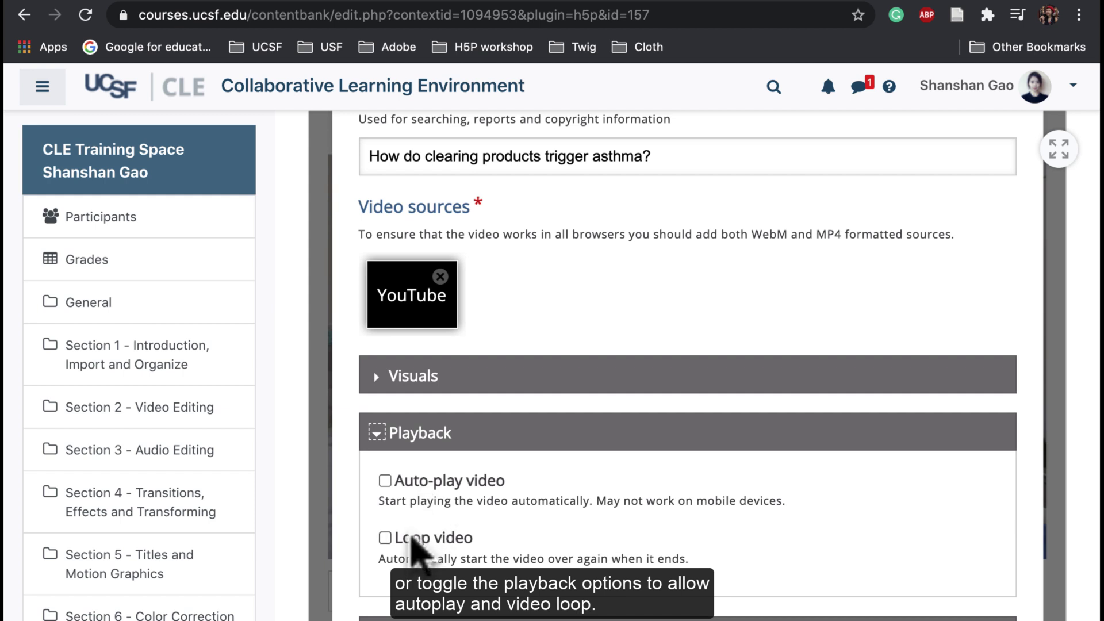
pyautogui.click(377, 435)
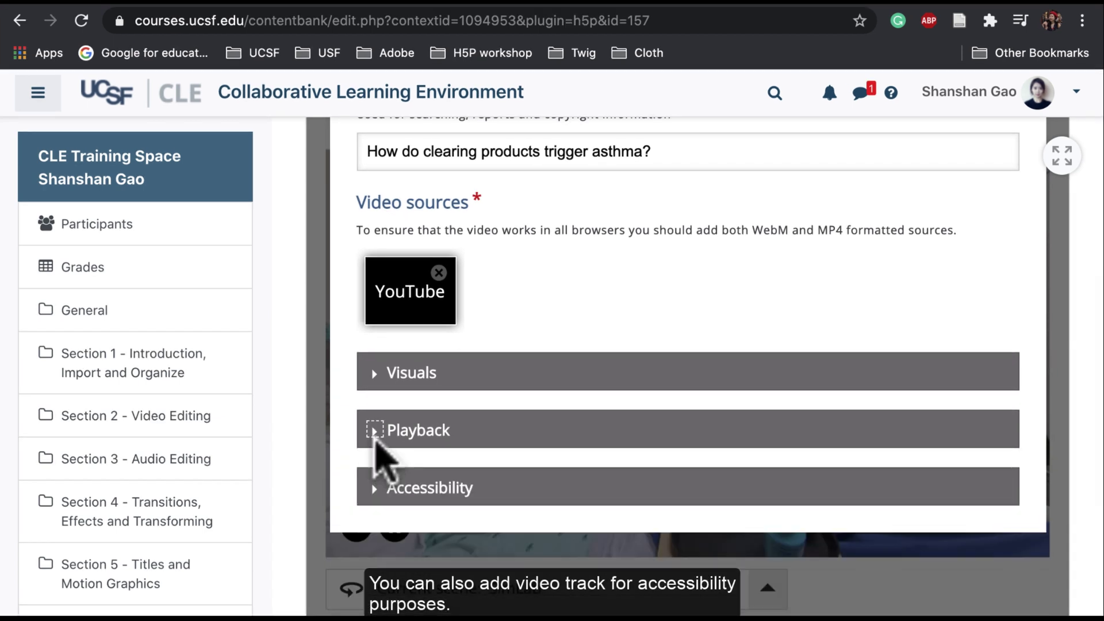
pyautogui.click(374, 487)
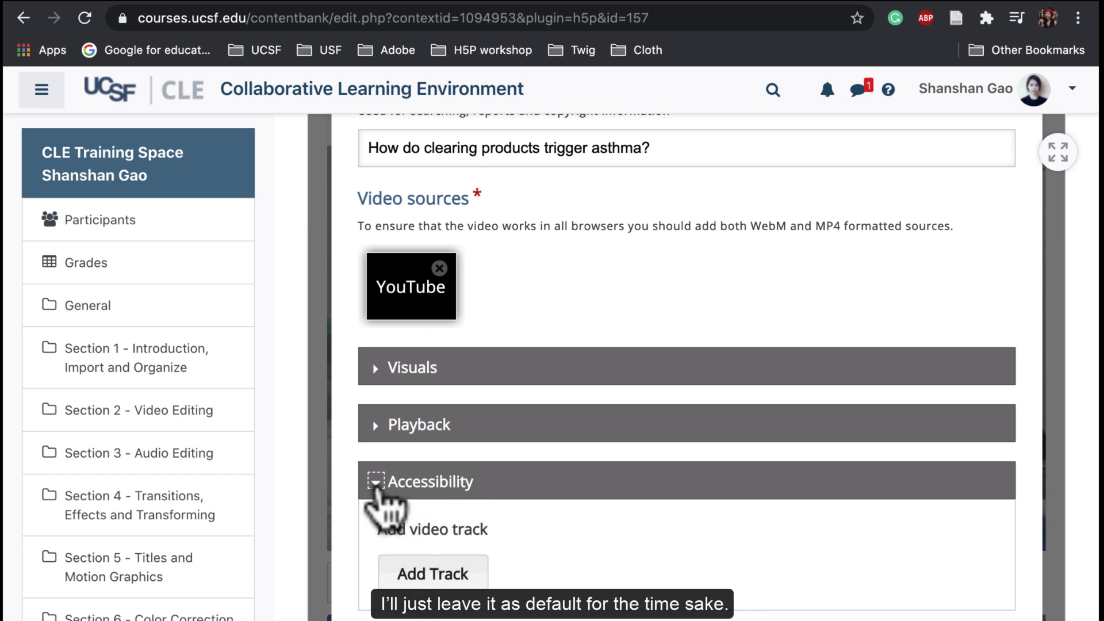
pyautogui.click(375, 483)
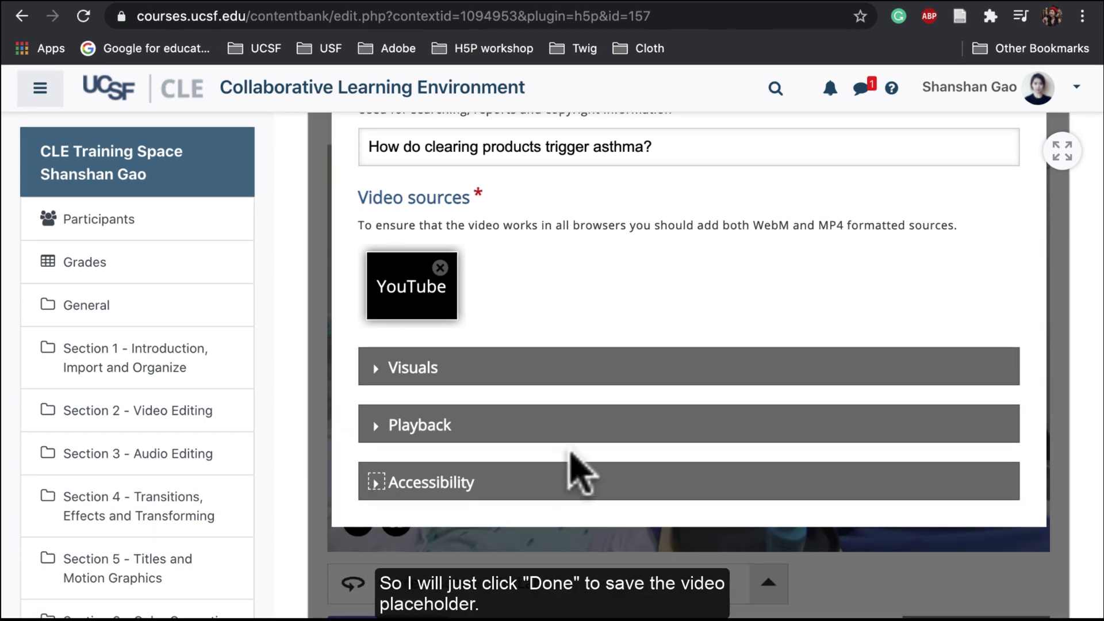
# - Save the video interaction and place its hotspot by the cleaning products at the sink
pyautogui.scroll(3, 629, 468)
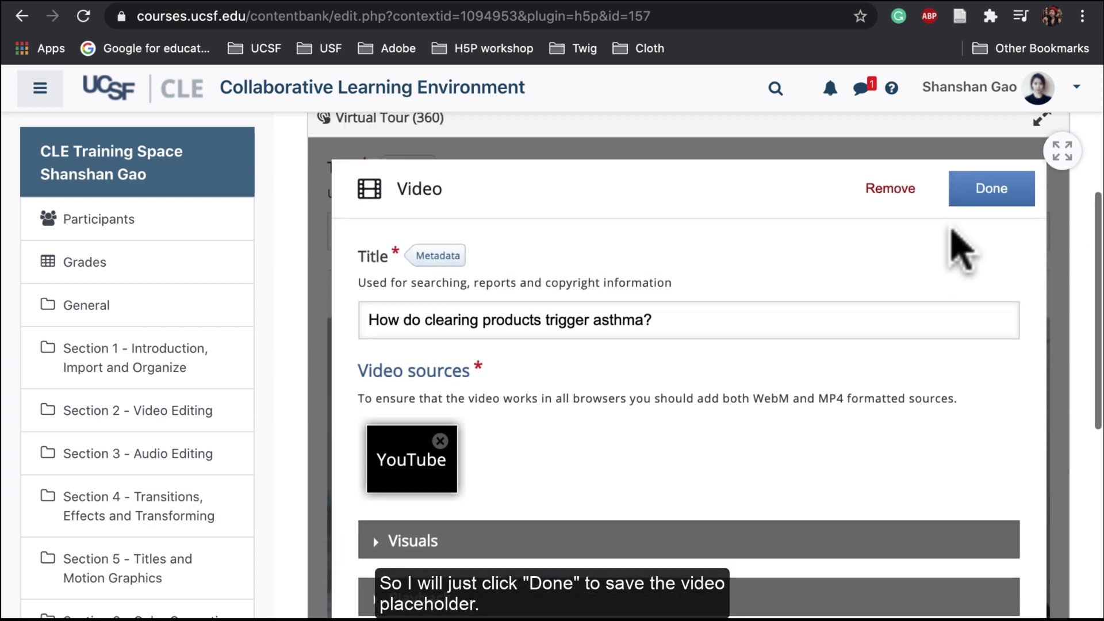
pyautogui.click(980, 195)
pyautogui.scroll(-3, 868, 386)
pyautogui.moveTo(645, 348); pyautogui.dragTo(746, 267)
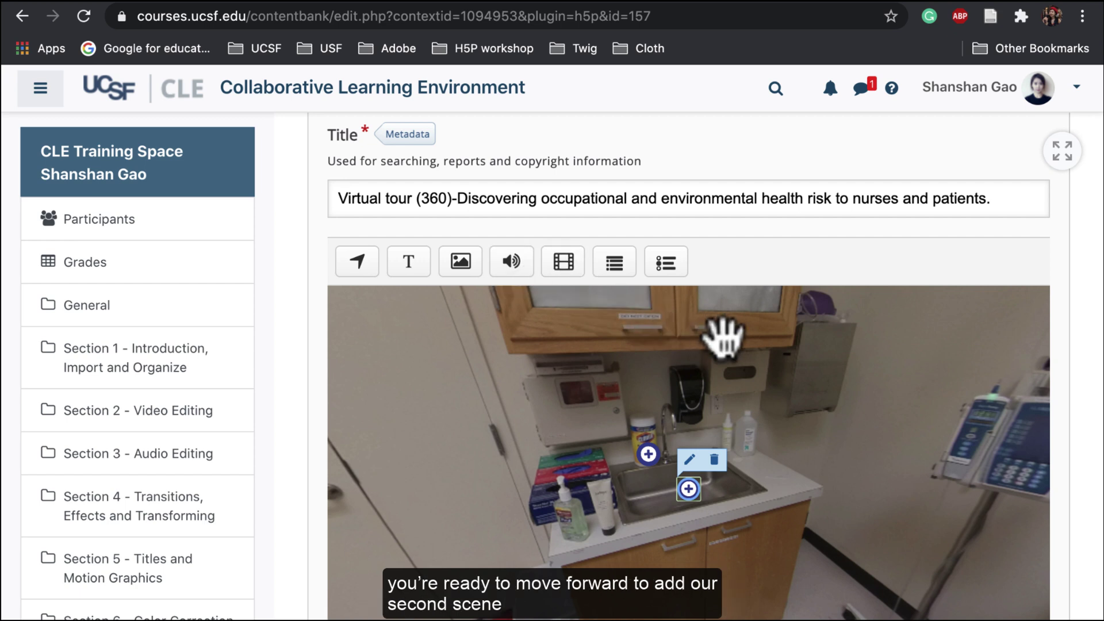
# - Add a new static image scene titled "Vaccination" with the "Back" button displayed
pyautogui.scroll(-4, 724, 334)
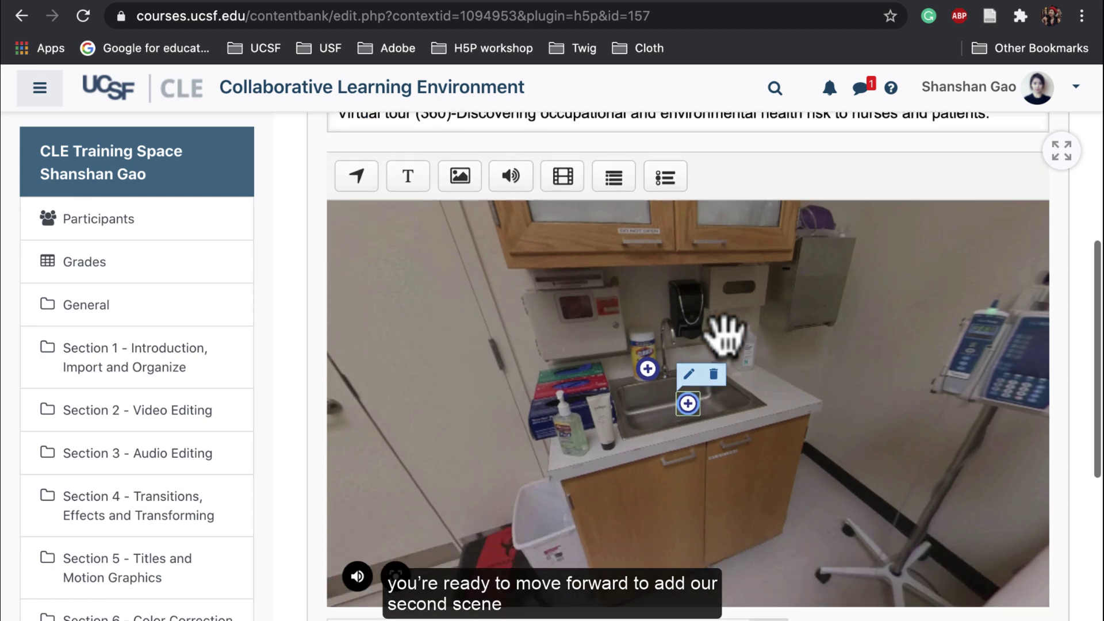
pyautogui.click(419, 560)
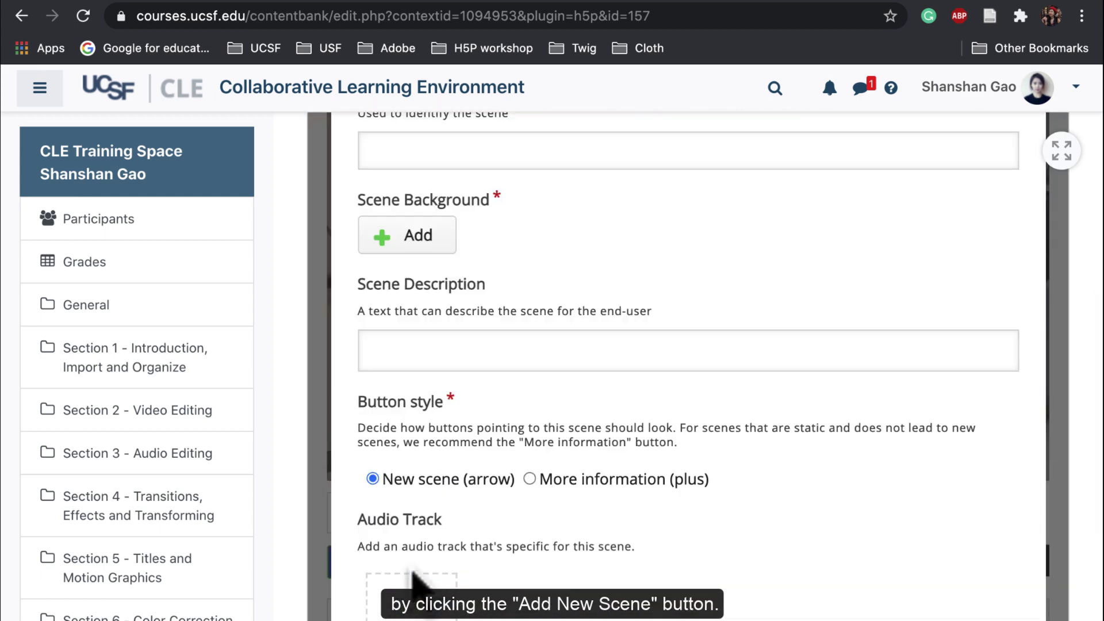
pyautogui.scroll(4, 606, 446)
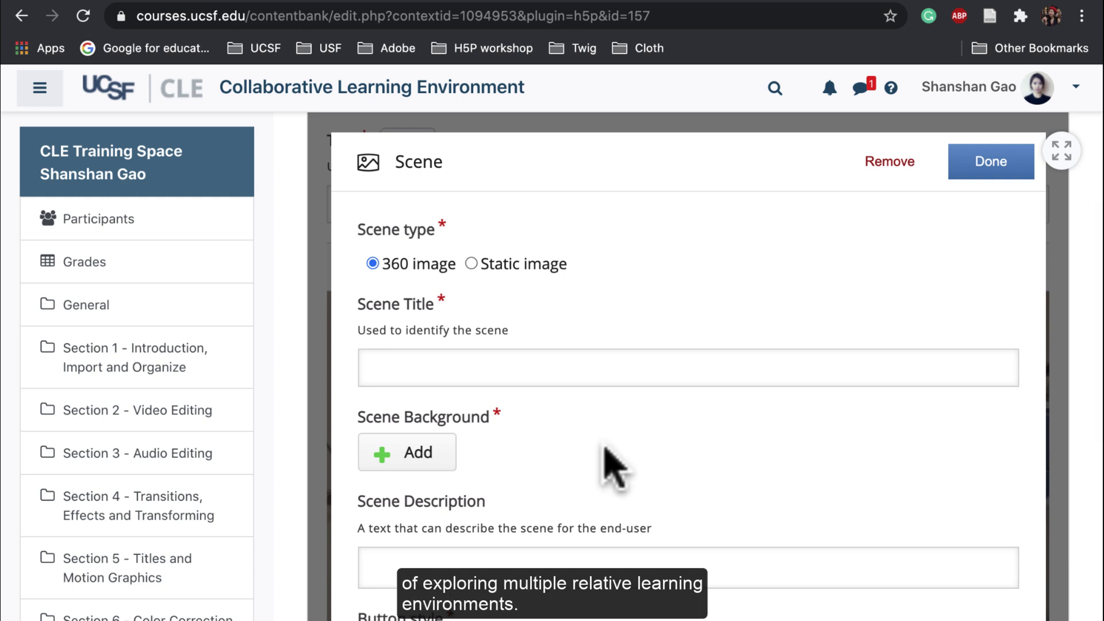
pyautogui.scroll(-1, 555, 347)
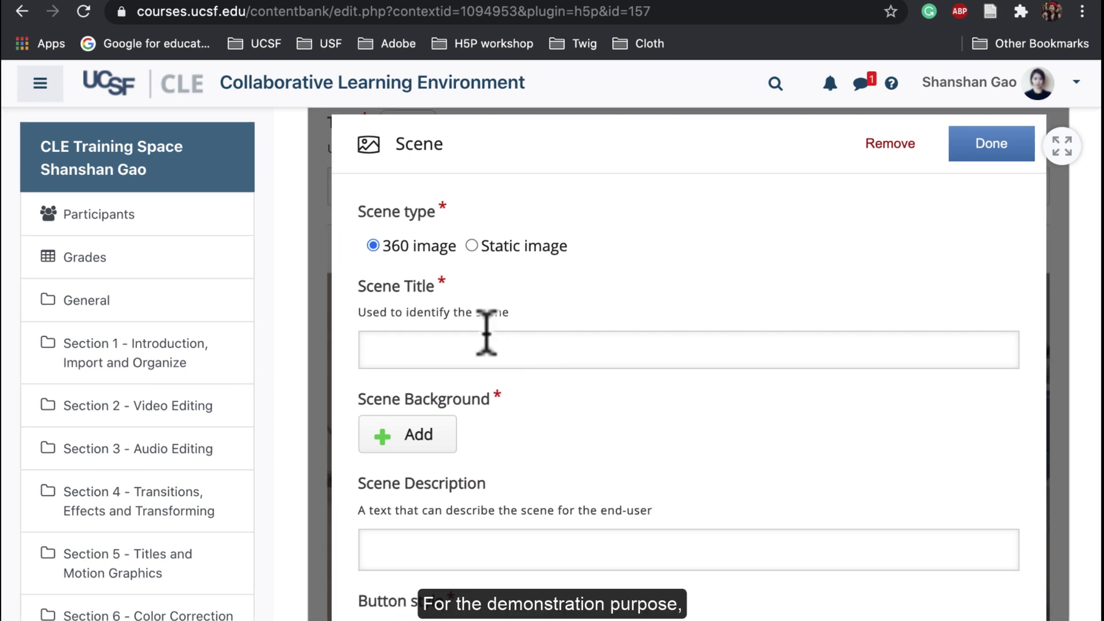
pyautogui.click(472, 246)
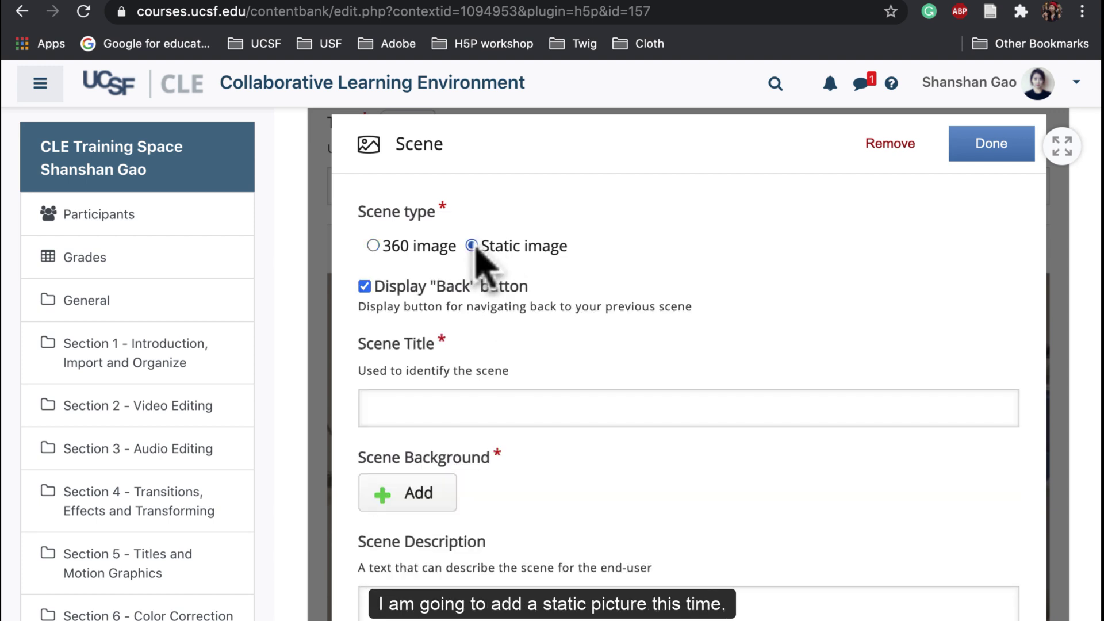
pyautogui.click(396, 410)
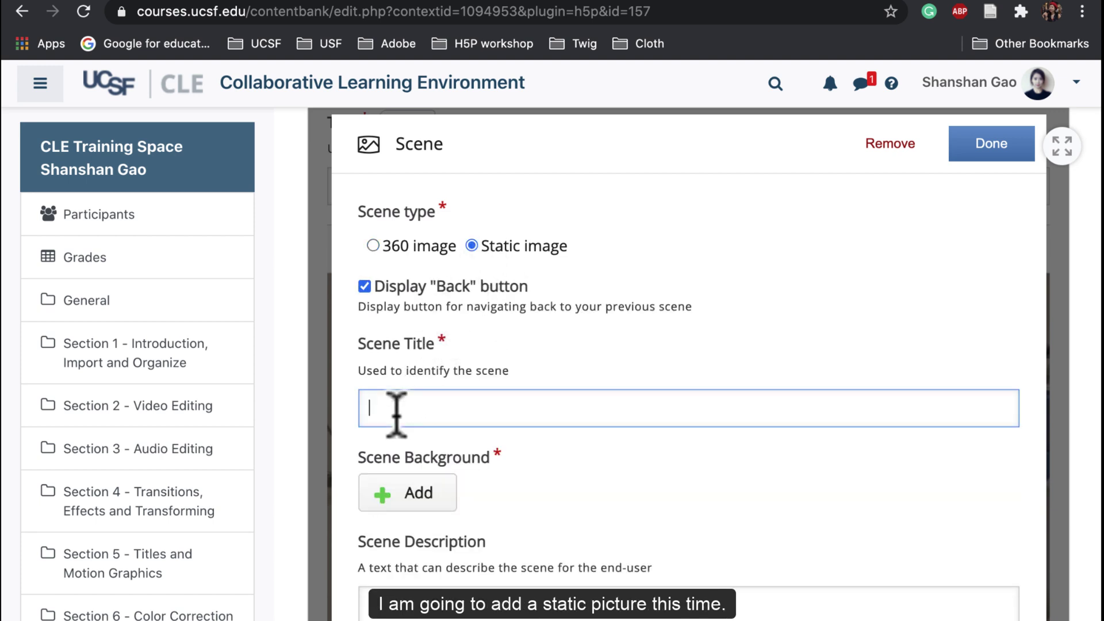
pyautogui.scroll(-3, 413, 414)
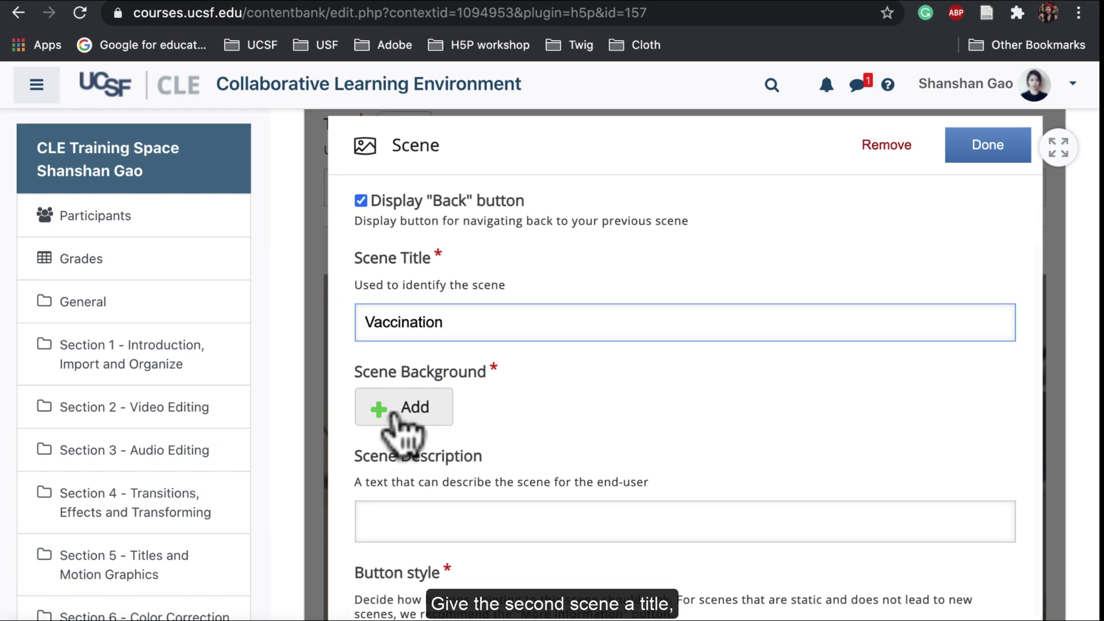
# - Upload the static vaccination image as the scene background, keep the New scene (arrow) button style, and save the scene
pyautogui.click(402, 409)
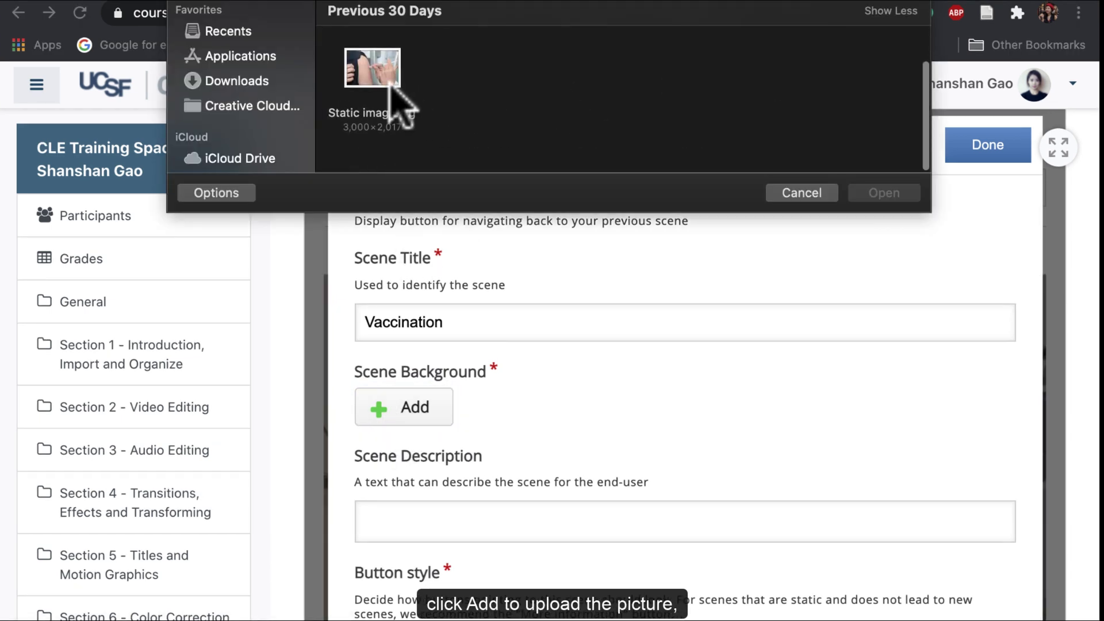
pyautogui.click(391, 92)
pyautogui.click(883, 193)
pyautogui.scroll(-5, 684, 322)
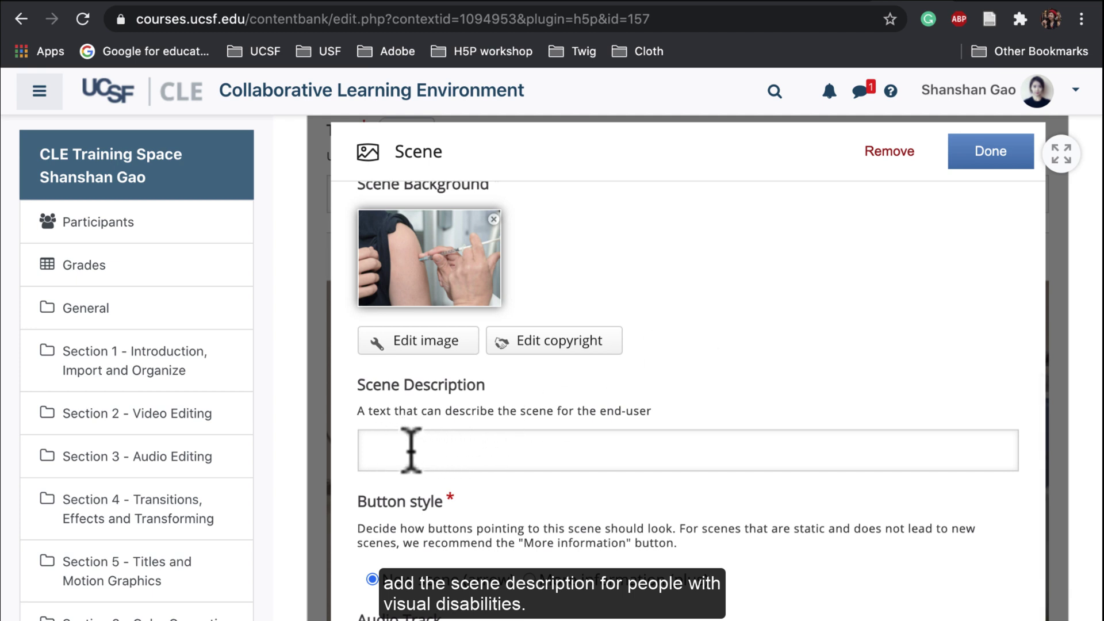
pyautogui.scroll(-1, 411, 450)
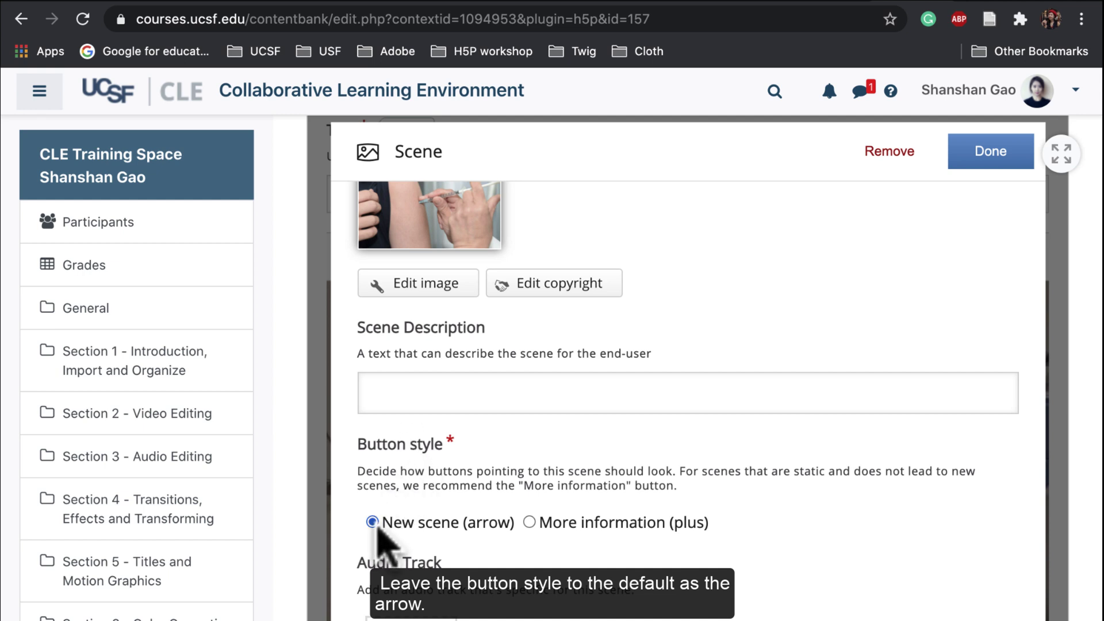
pyautogui.scroll(-3, 483, 546)
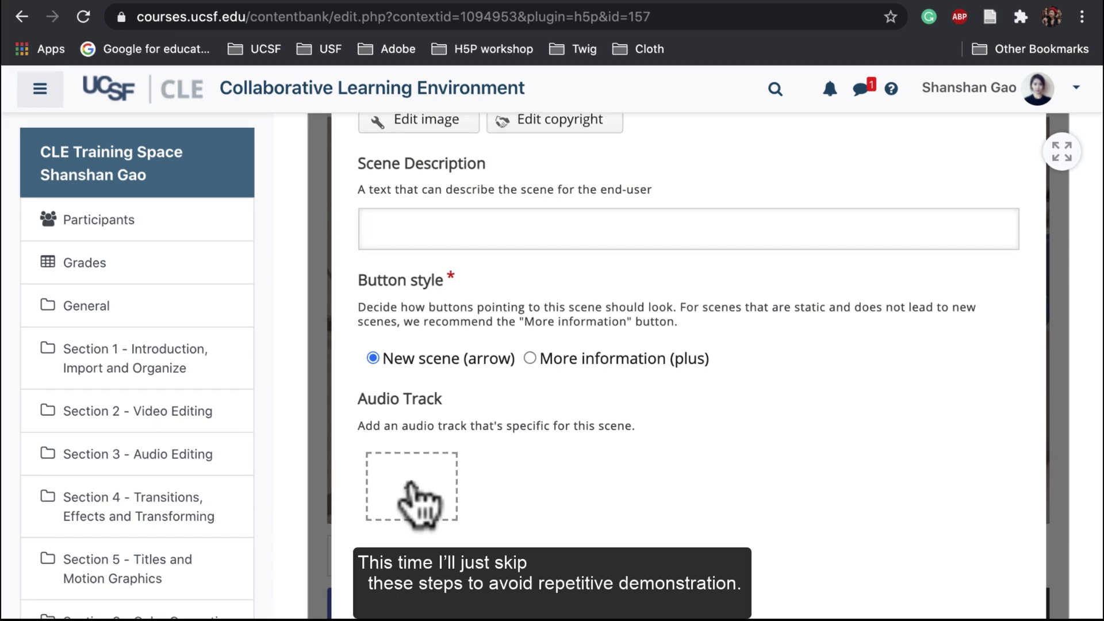
pyautogui.scroll(8, 822, 486)
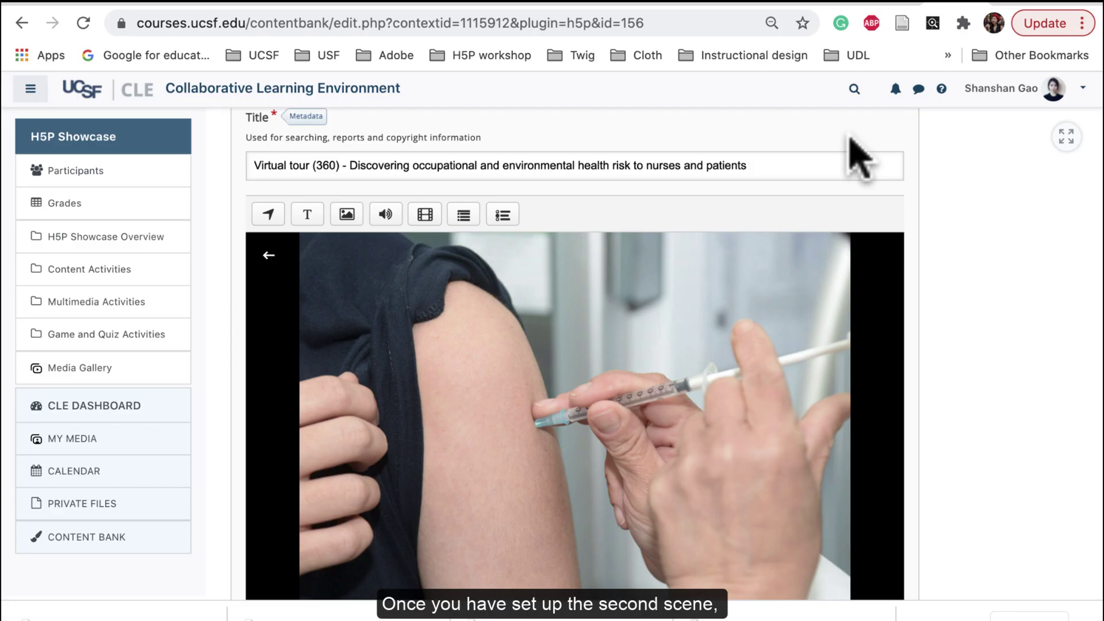
# - Add an "Antimicrobial resistance" text interaction with its article link to the vaccine scene, and place its hotspot at the injection site
pyautogui.scroll(-2, 810, 266)
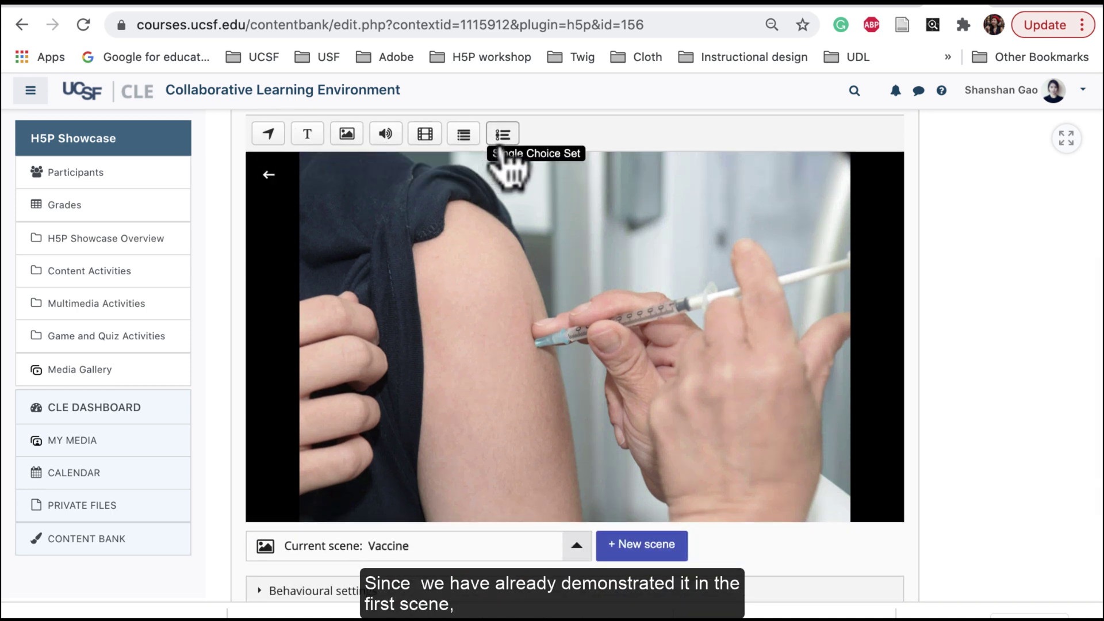
pyautogui.click(306, 138)
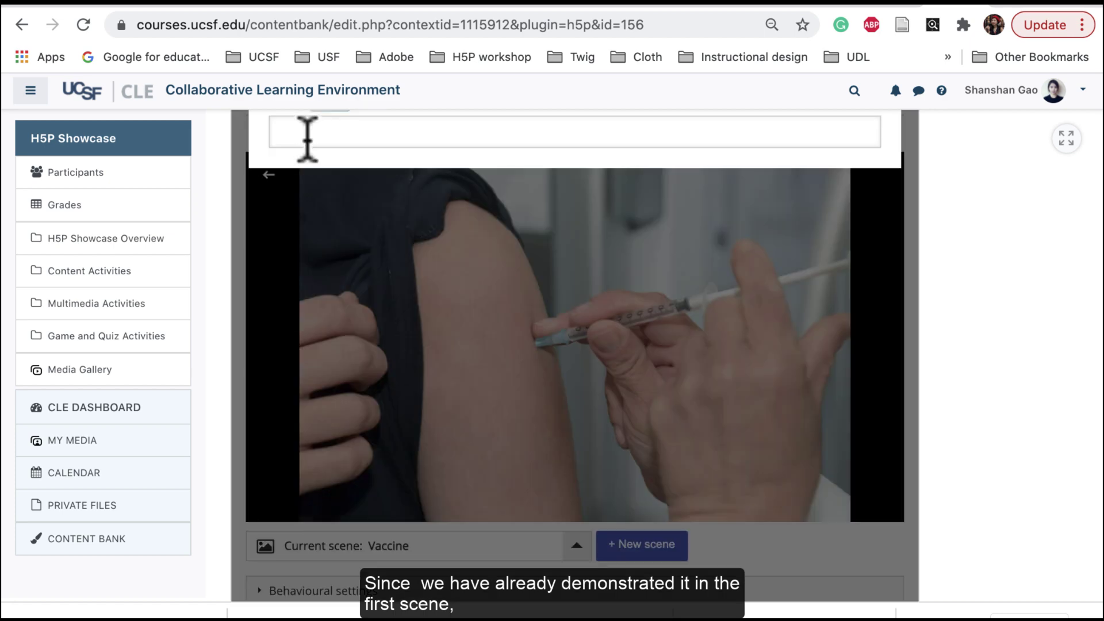
pyautogui.click(411, 234)
pyautogui.hotkey('ctrl', 'v')
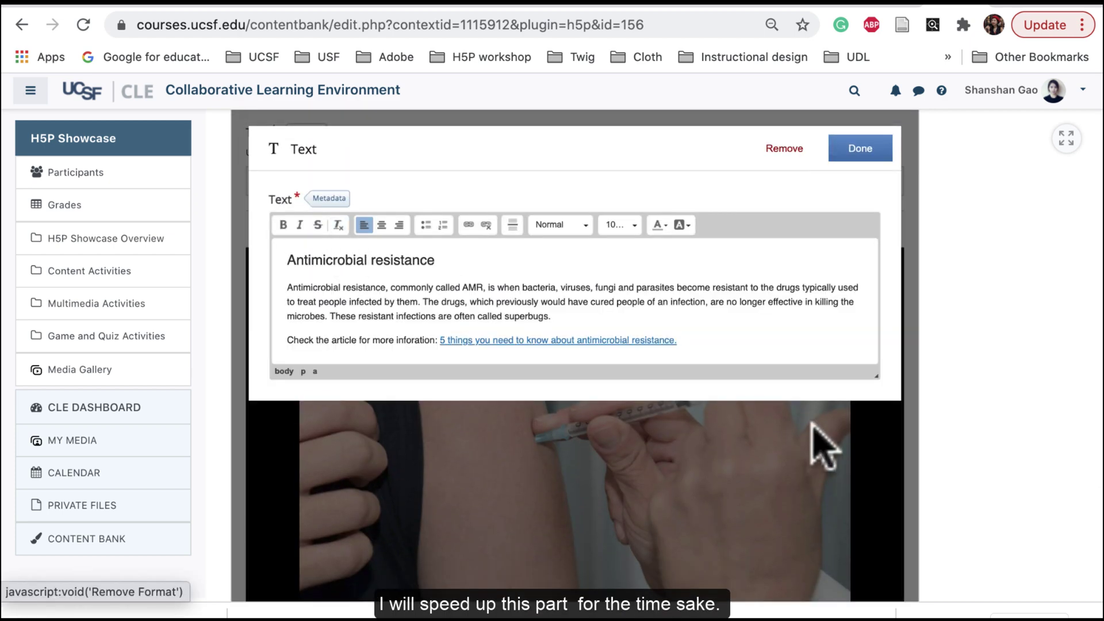
pyautogui.click(861, 148)
pyautogui.moveTo(591, 449)
pyautogui.mouseDown()
pyautogui.moveTo(582, 436)
pyautogui.moveTo(518, 454)
pyautogui.moveTo(520, 443)
pyautogui.mouseUp()
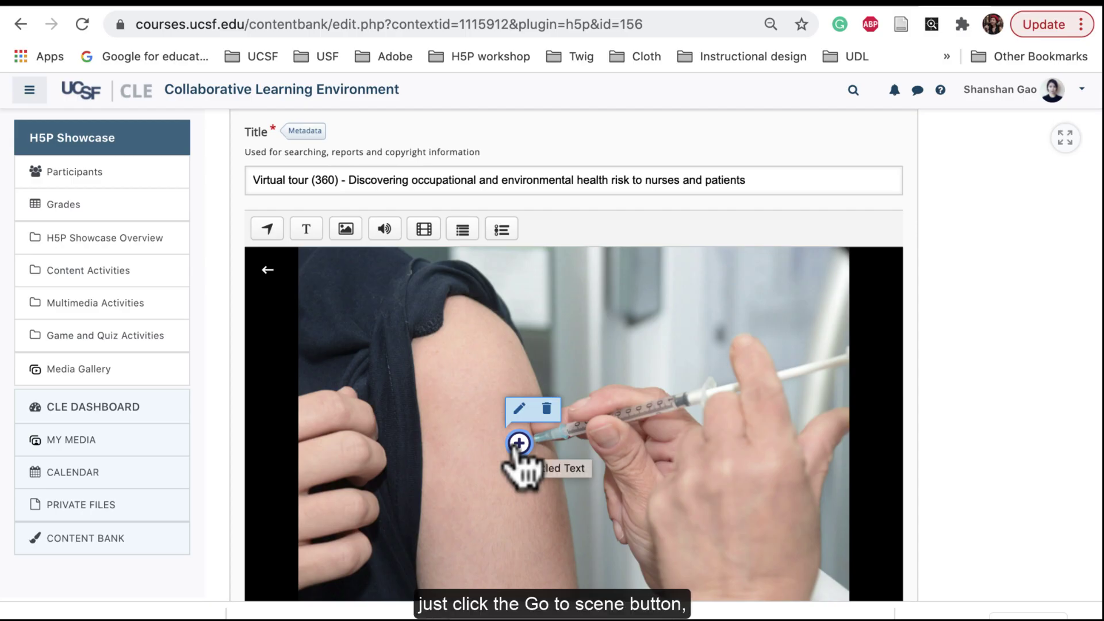
# - Add a Go To Scene interaction leading to SimLab and place its arrow on the upper arm beside the sleeve
pyautogui.click(267, 230)
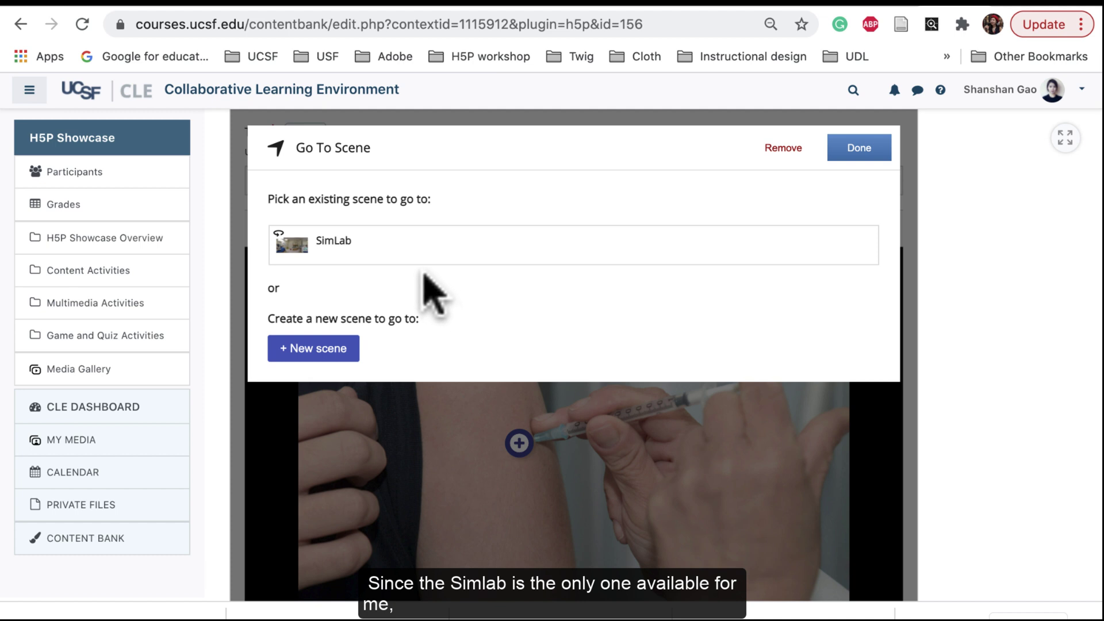
pyautogui.click(352, 256)
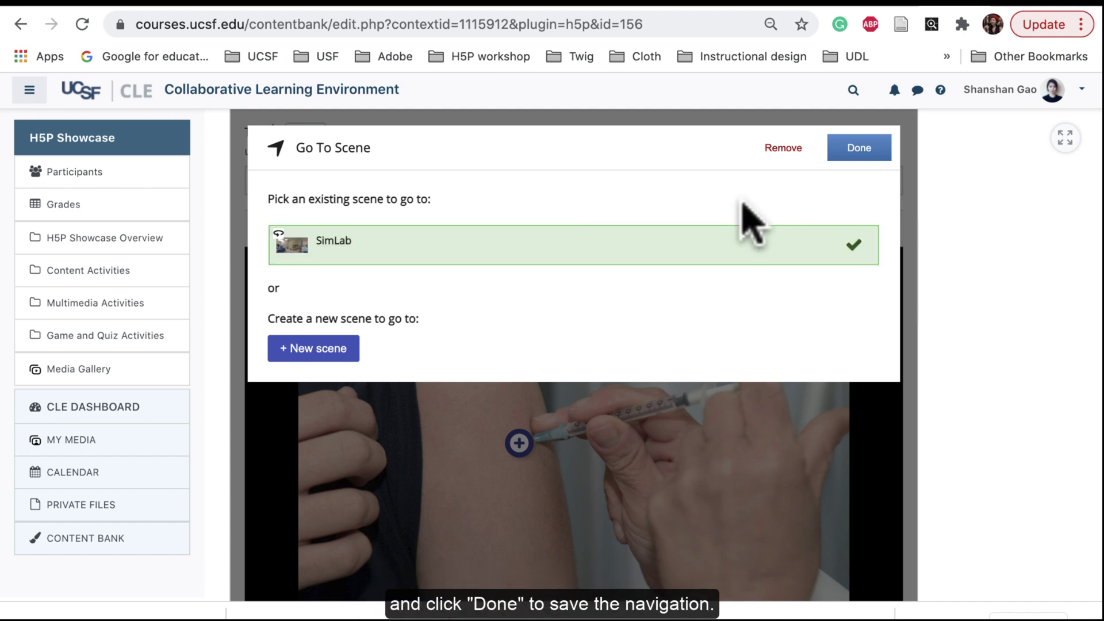
pyautogui.click(861, 153)
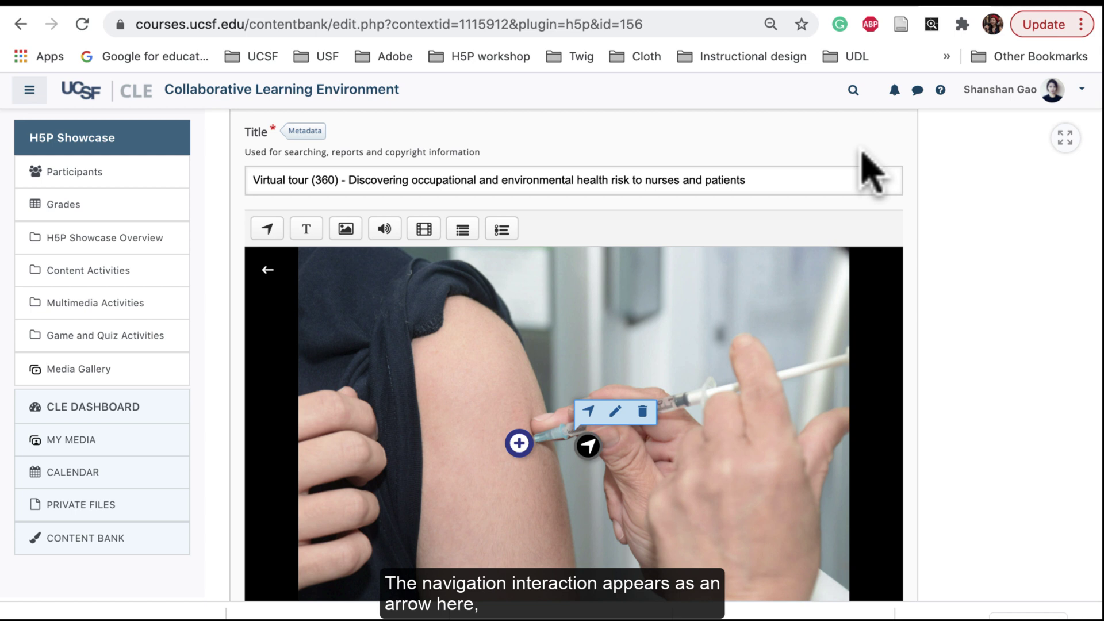
pyautogui.moveTo(589, 447); pyautogui.dragTo(428, 400)
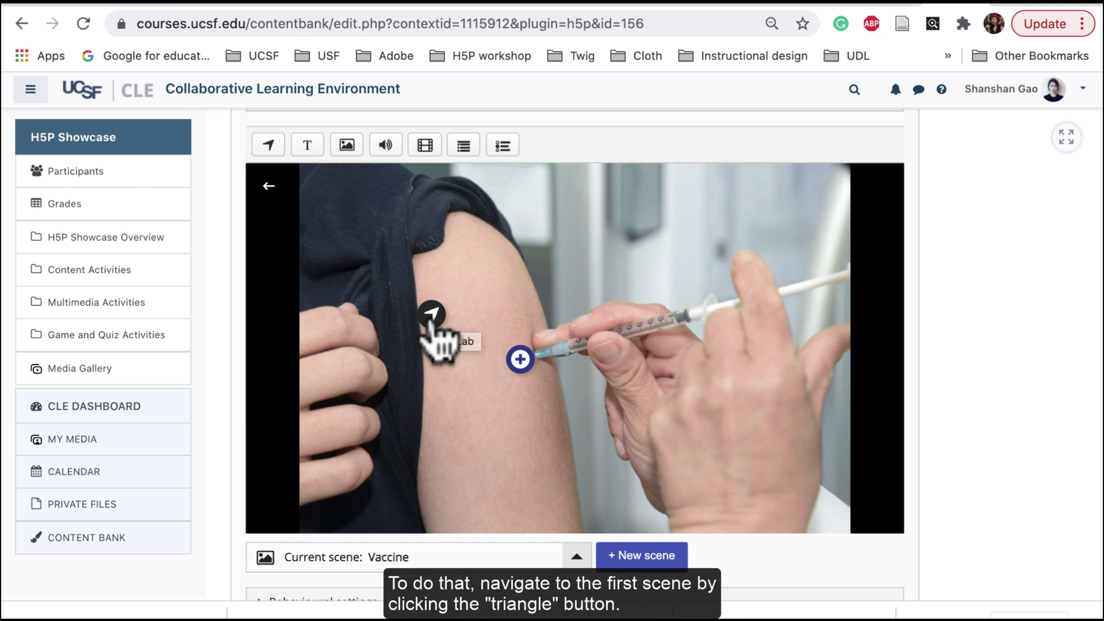
# - Add a Go To Scene interaction leading to Vaccine in the SimLab scene and place its arrow beside the monitor behind the bed
pyautogui.click(575, 560)
pyautogui.click(415, 476)
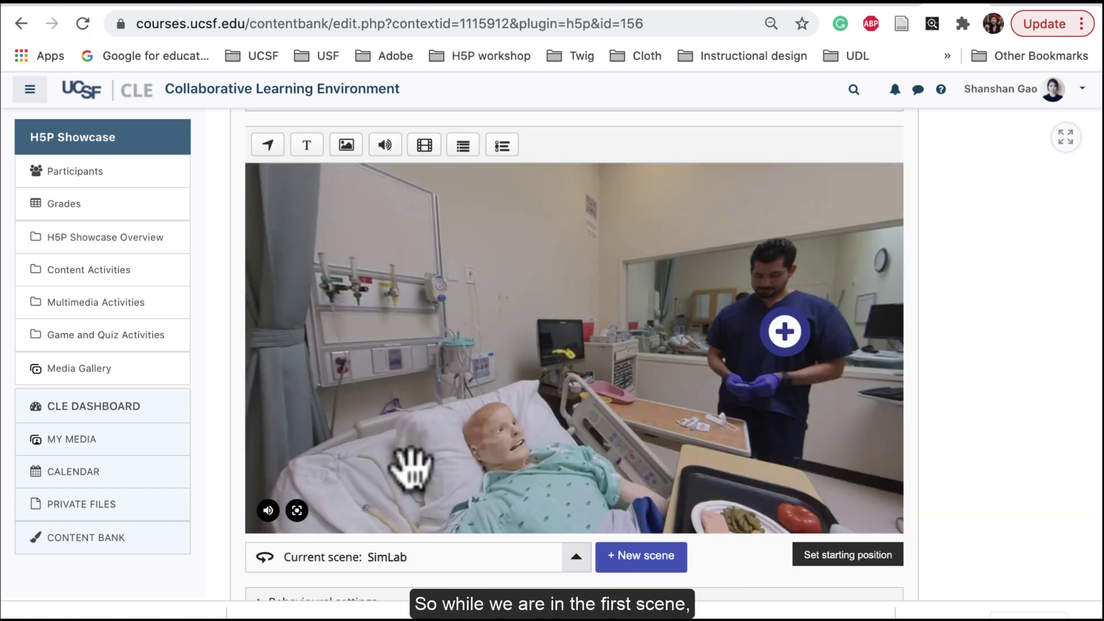
pyautogui.click(268, 147)
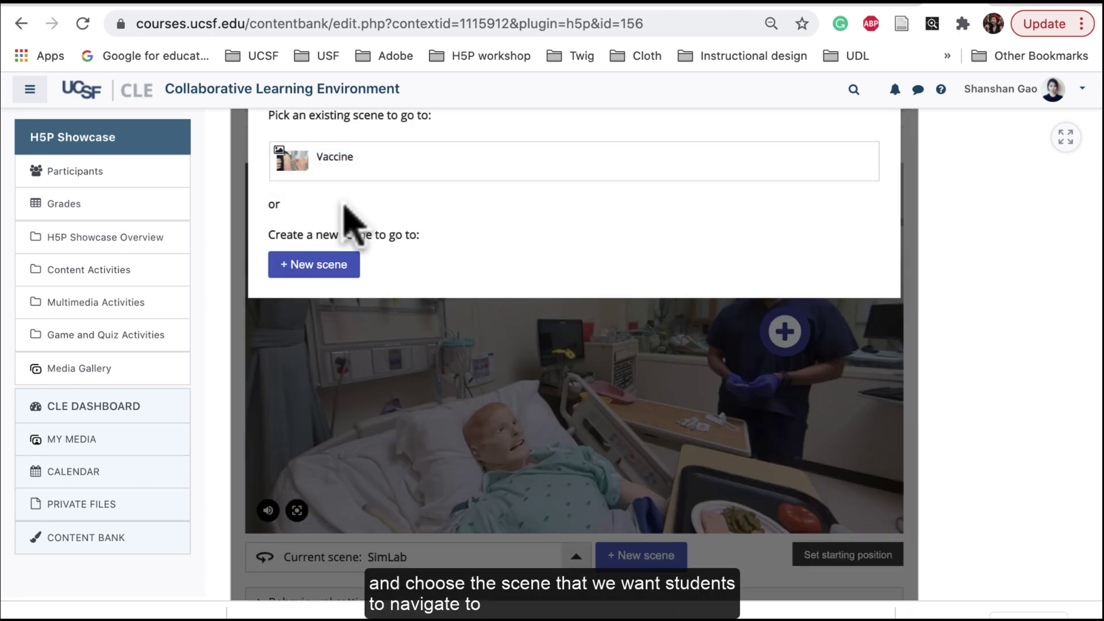
pyautogui.scroll(2, 397, 236)
pyautogui.click(324, 240)
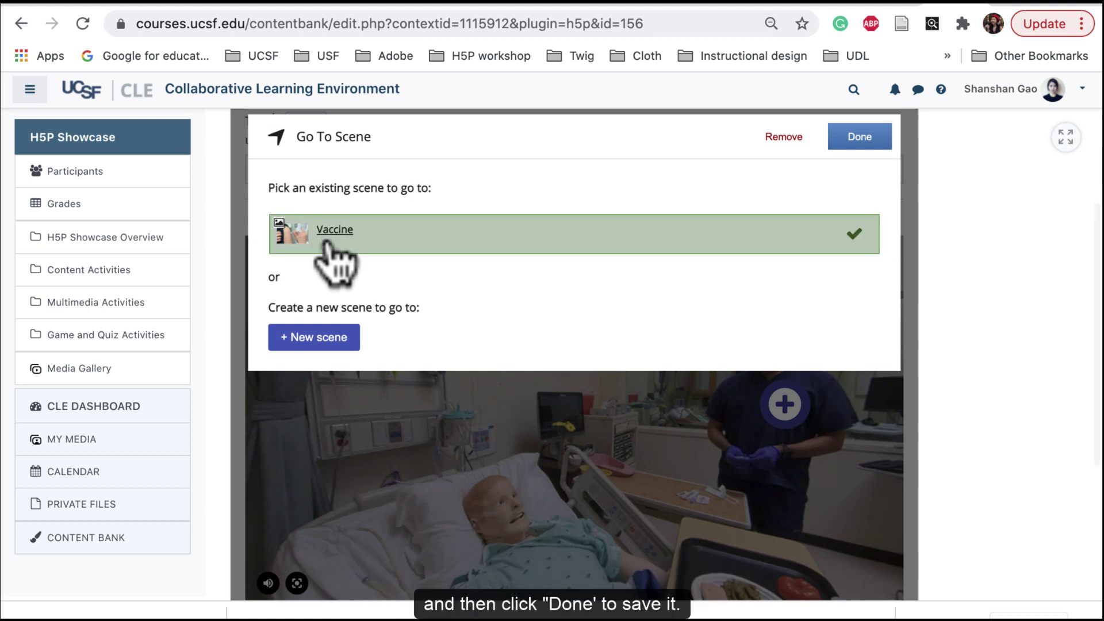
pyautogui.click(859, 137)
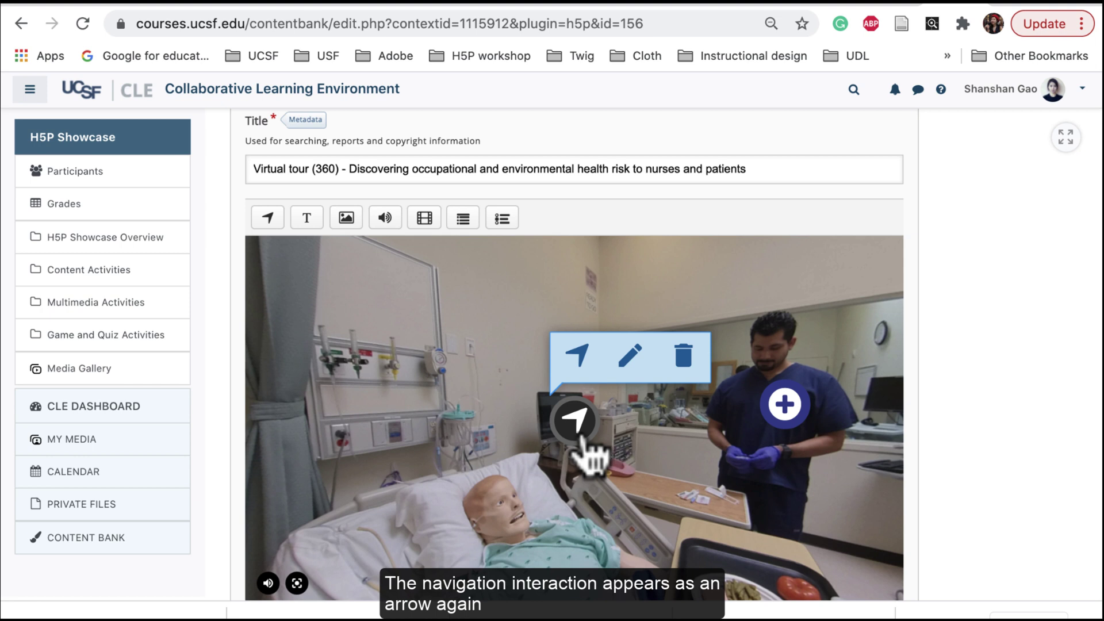
pyautogui.moveTo(574, 420); pyautogui.dragTo(527, 416)
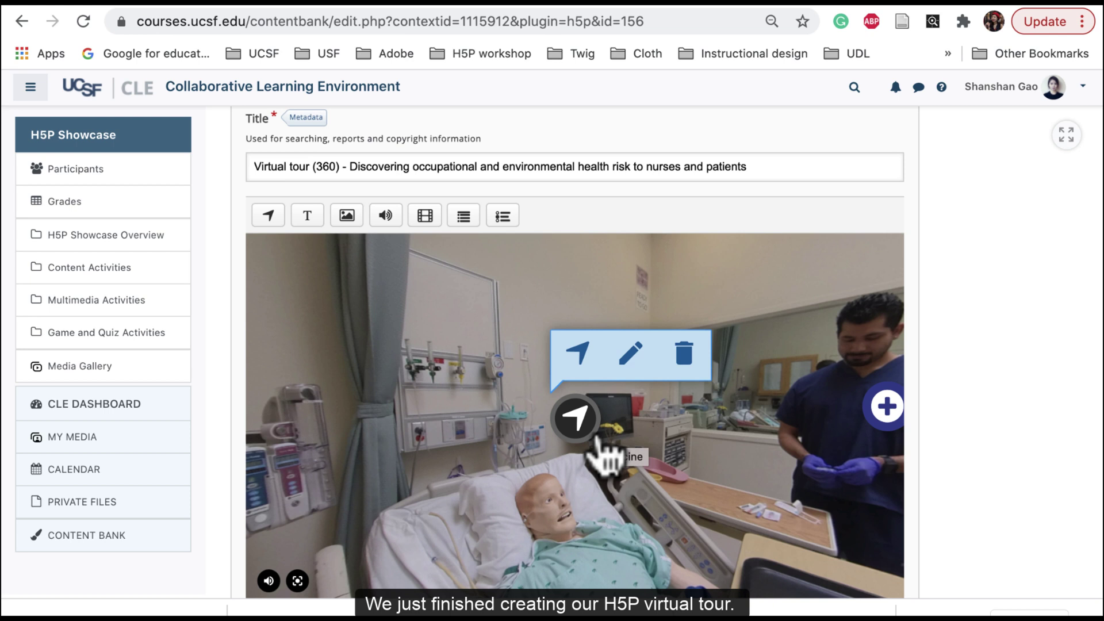
pyautogui.scroll(-3, 603, 454)
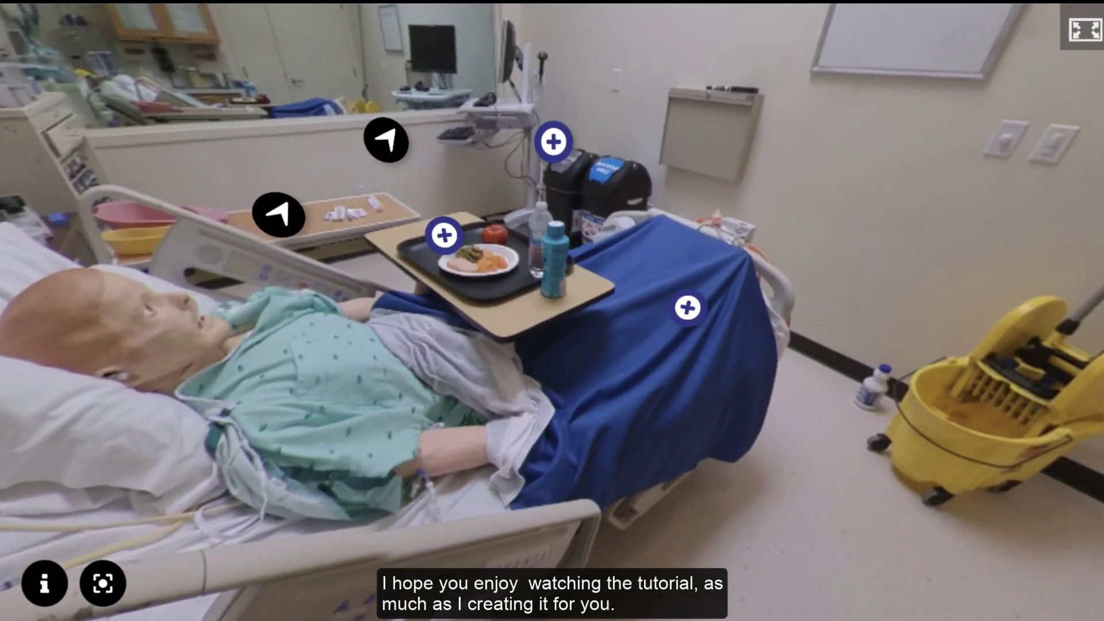
# - Turn the finished tour's view to the sink and view its "Biological allergens" text and "Understanding Asthma Triggers" video hotspots, closing each one
pyautogui.moveTo(230, 457); pyautogui.dragTo(813, 374)
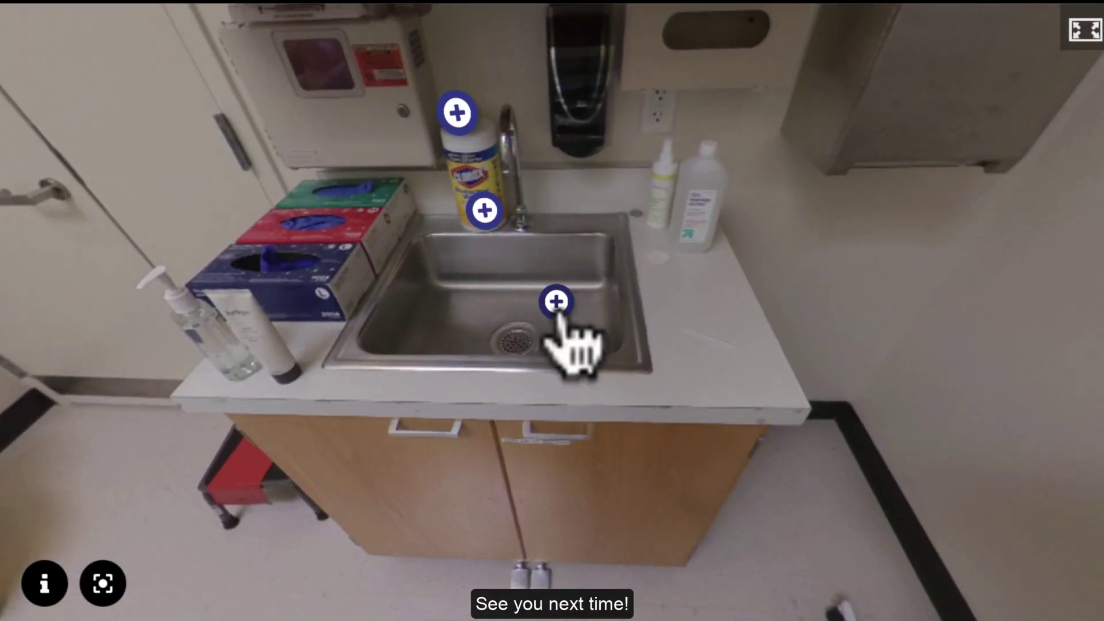
pyautogui.click(556, 301)
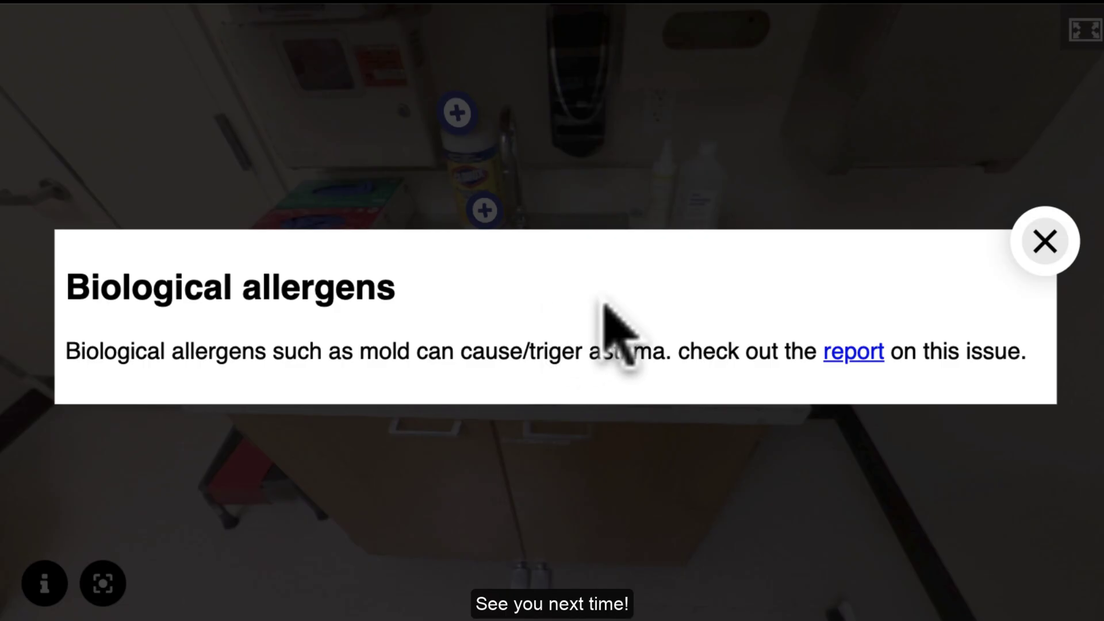
pyautogui.click(1047, 240)
pyautogui.click(485, 211)
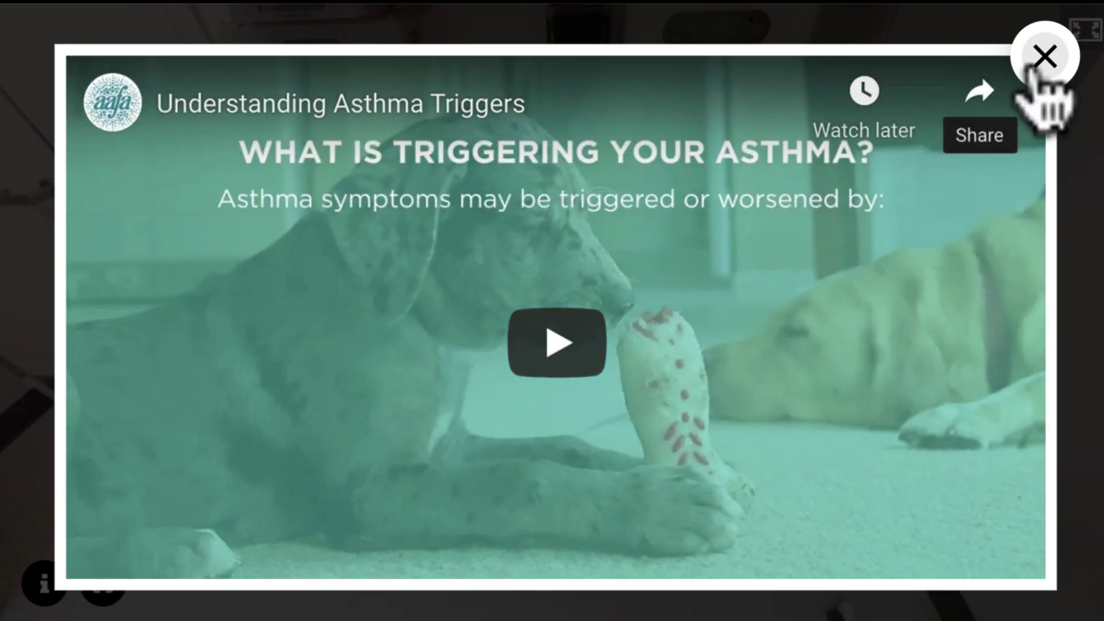
pyautogui.click(1040, 64)
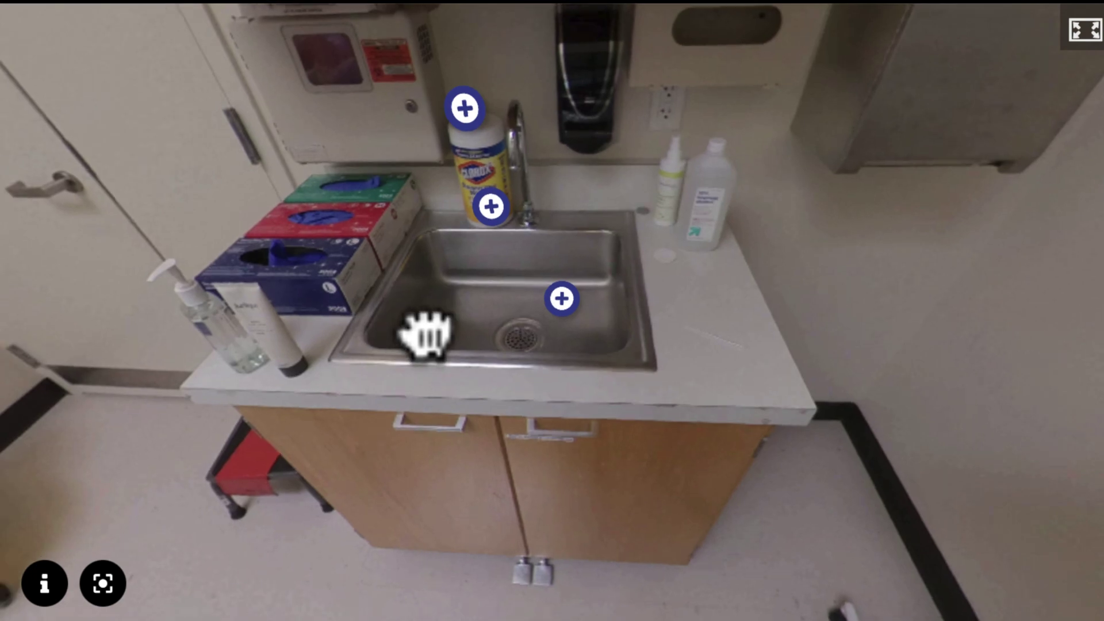